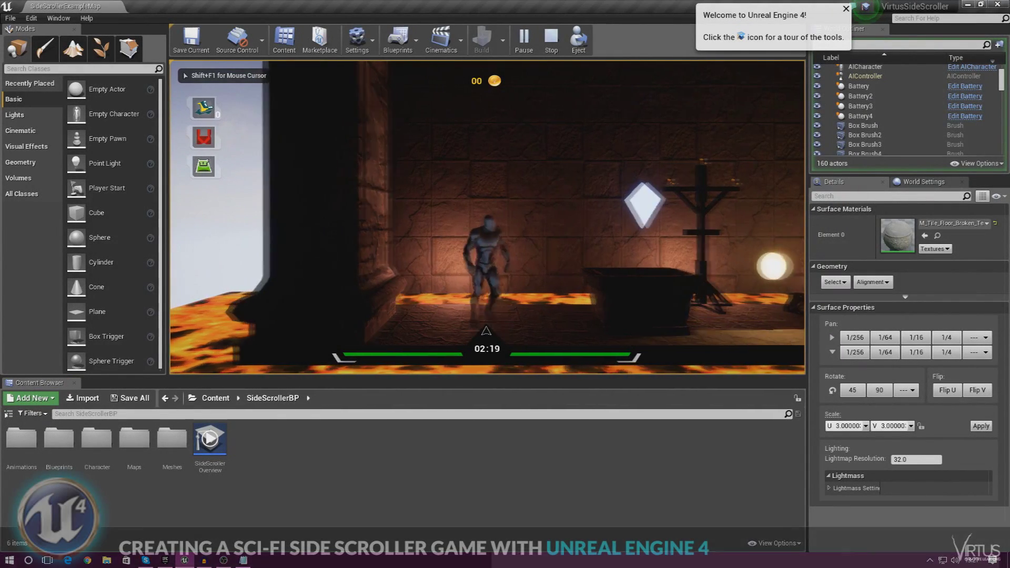
key(d)
key(d)
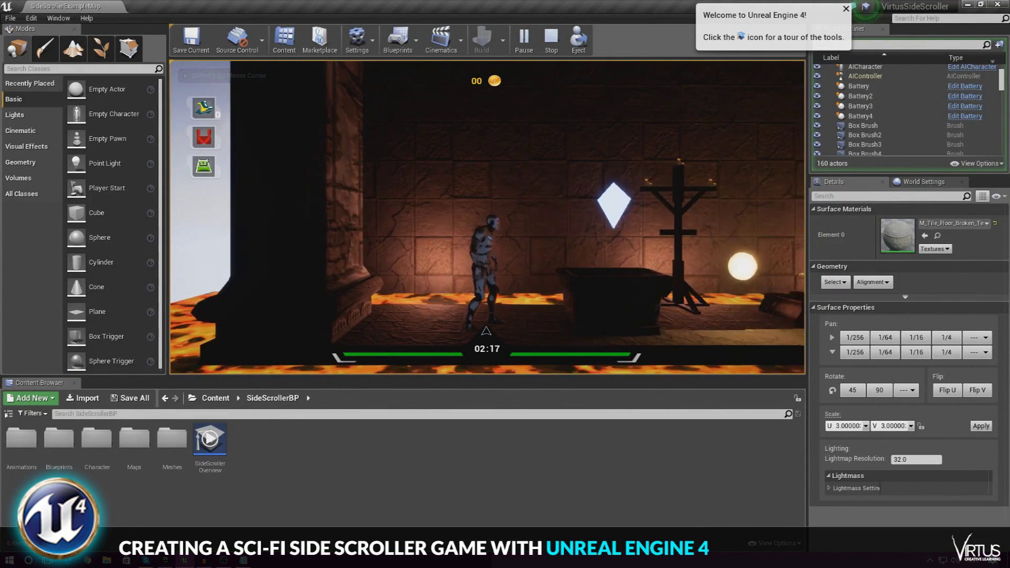
key(a)
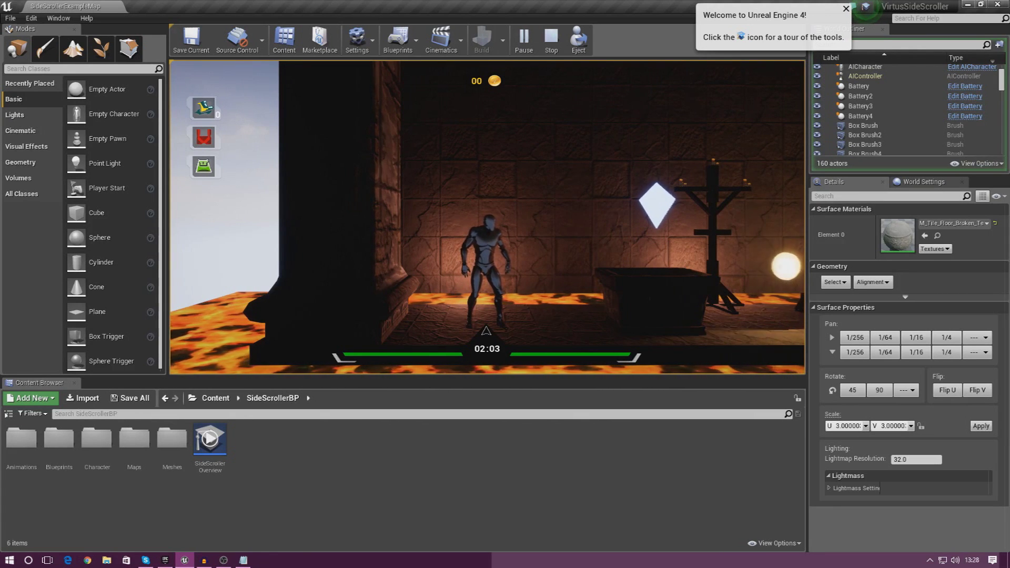
Step: Playtest the opening of the side scroller, jumping over the stone tub to collect the diamond fuel pickup and the first coins
key(d)
key(d)
key(space)
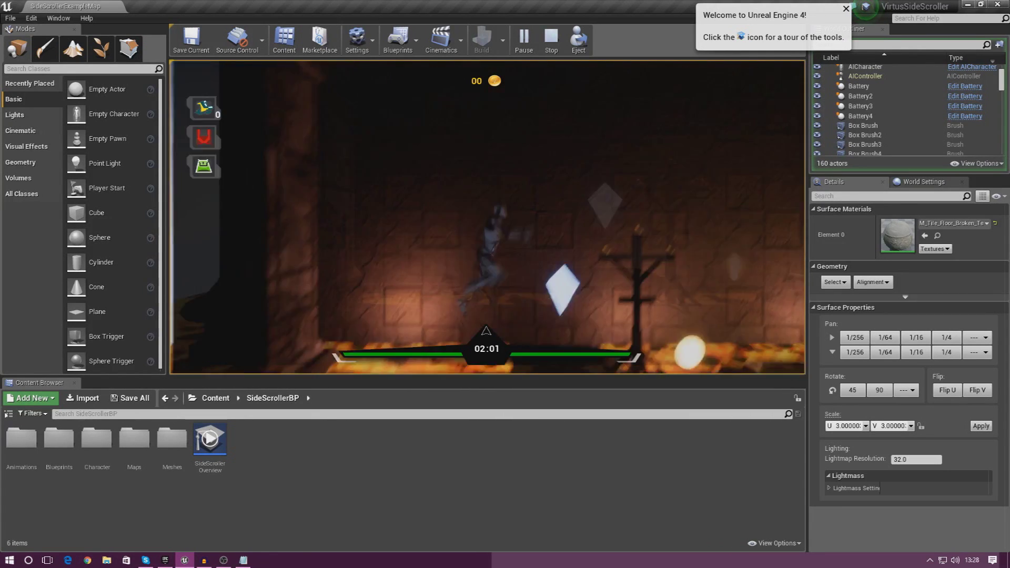
key(a)
key(d)
key(space)
key(a)
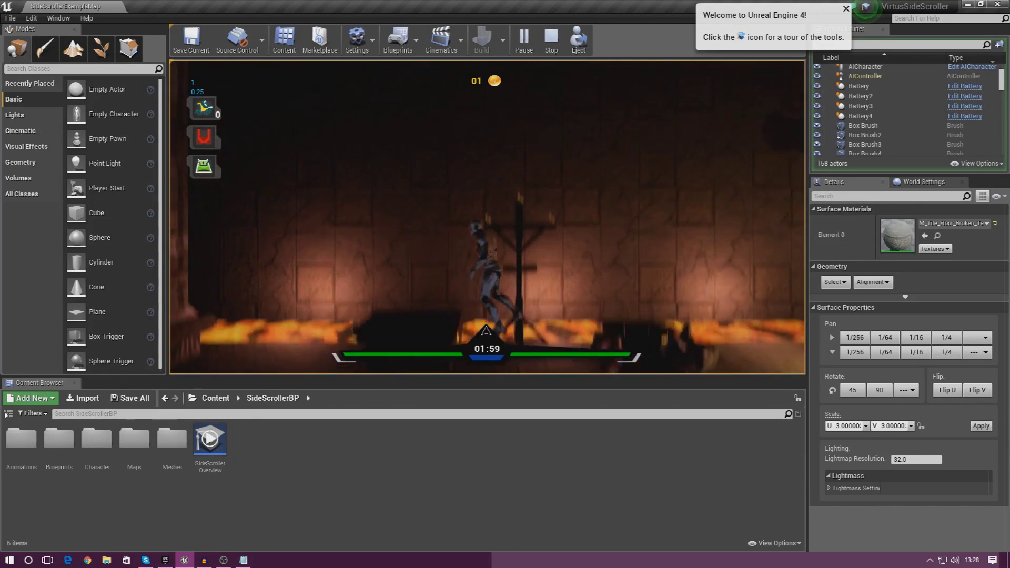
key(d)
key(space)
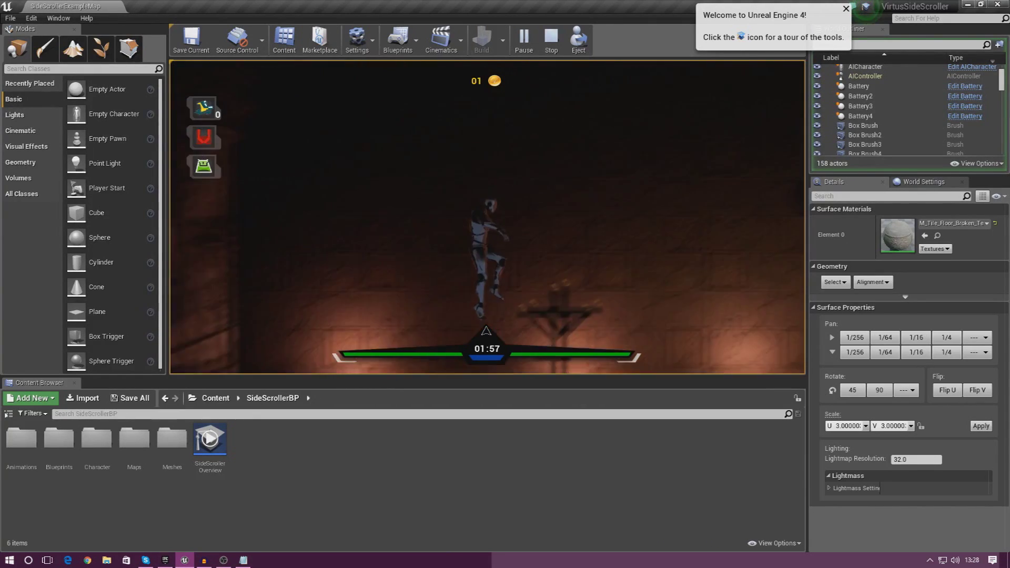
key(d)
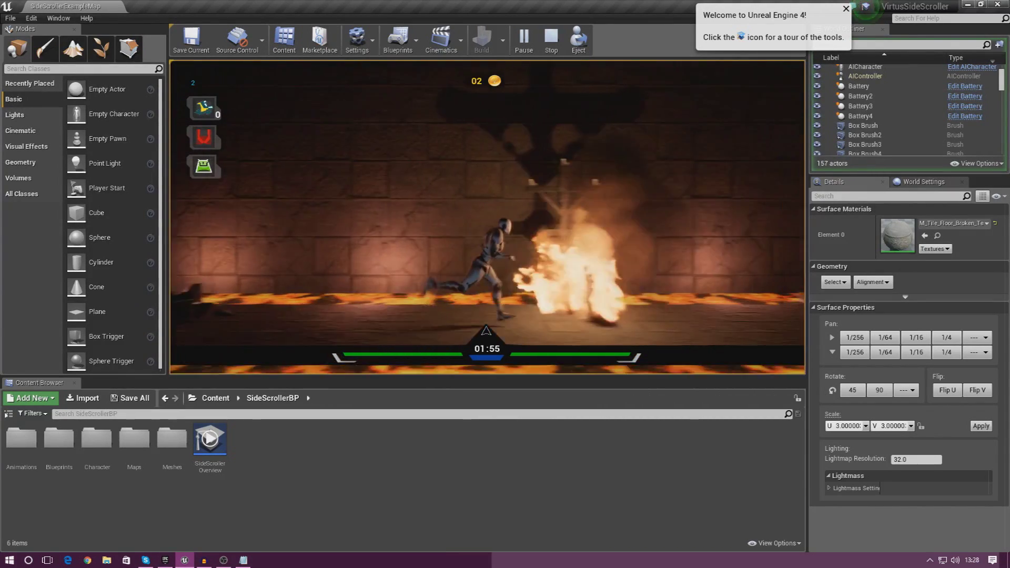
Step: Take the character past the fire and onto the raised ledge to collect the health pickup and another coin
key(space)
key(d)
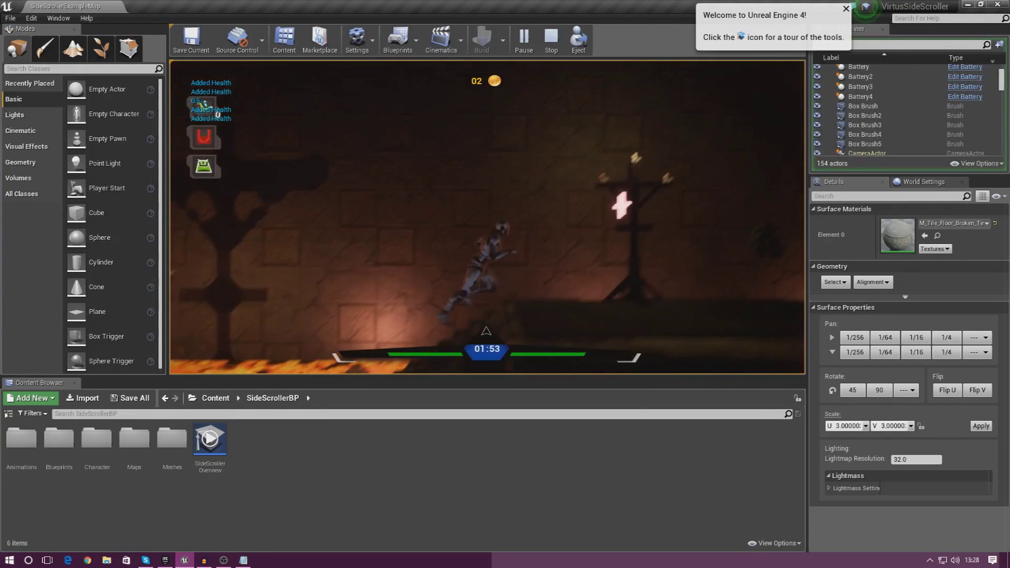
key(d)
key(space)
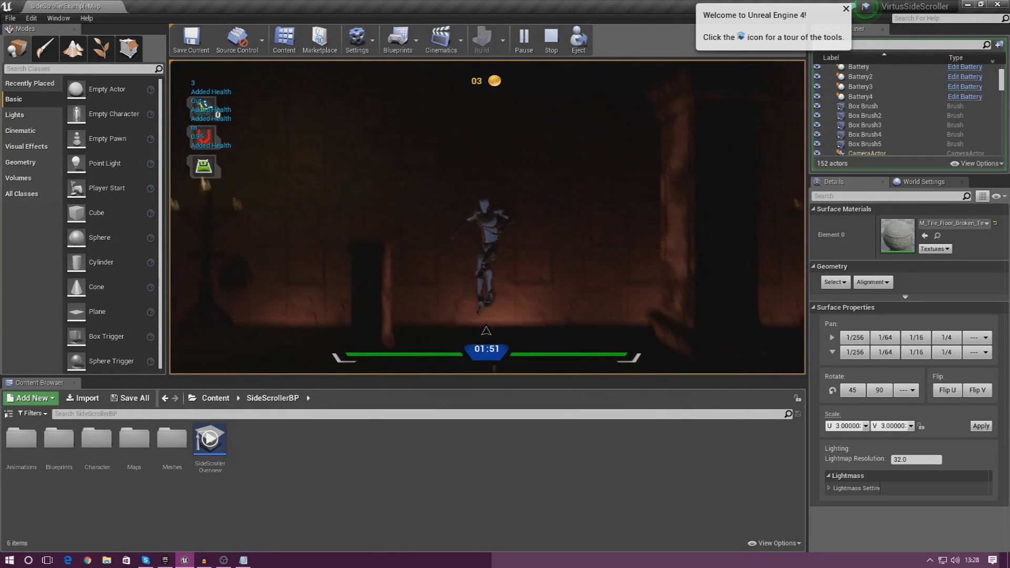
Step: Run the character back through the fire to the start of the level and end the play session
key(a)
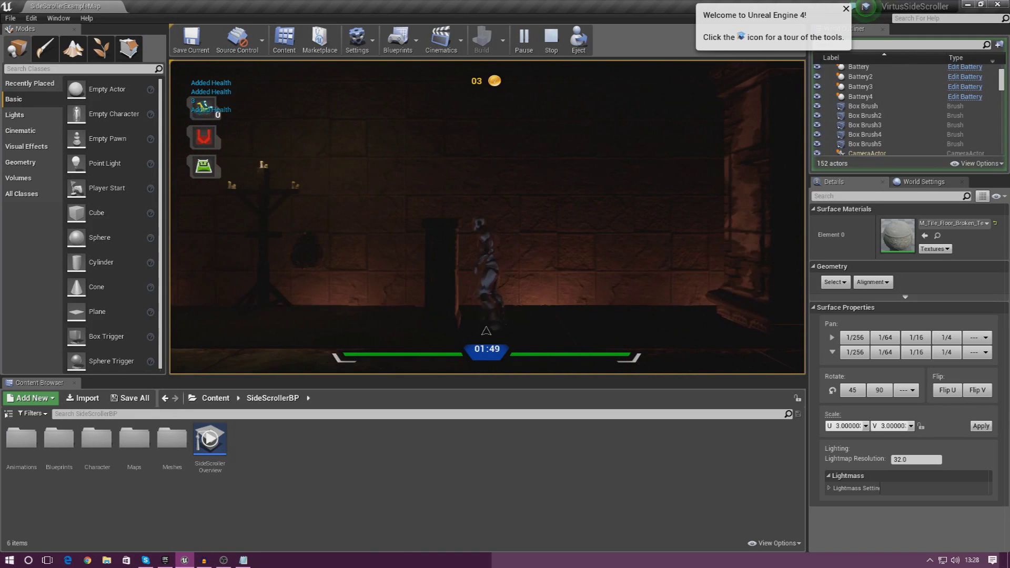
key(a)
key(space)
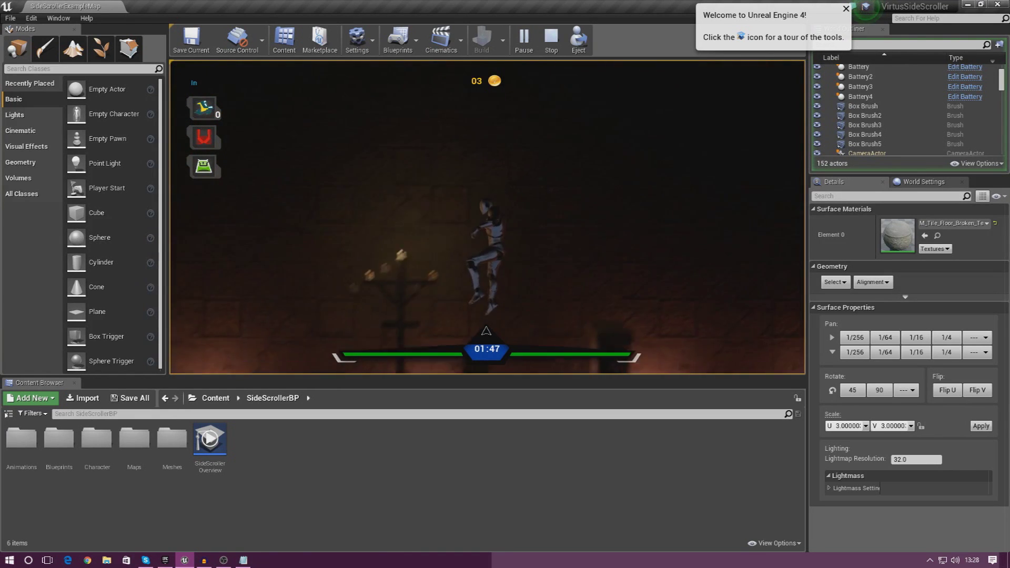
key(a)
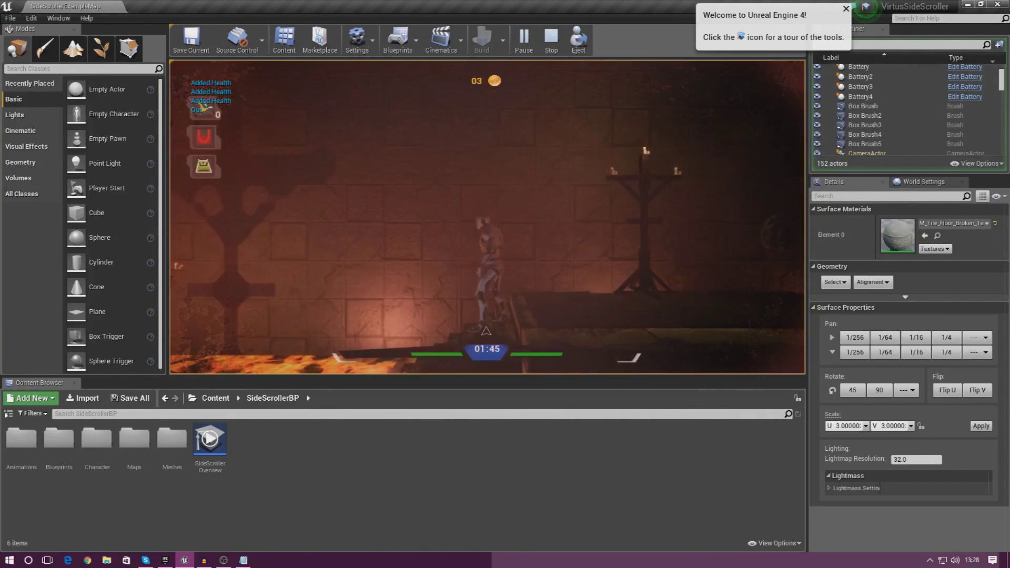
key(a)
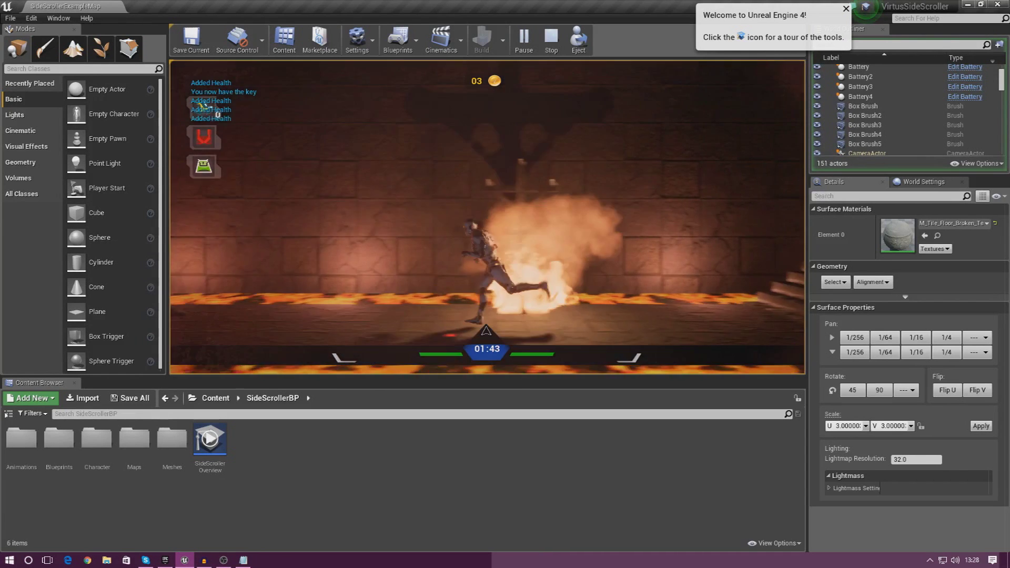
key(a)
key(space)
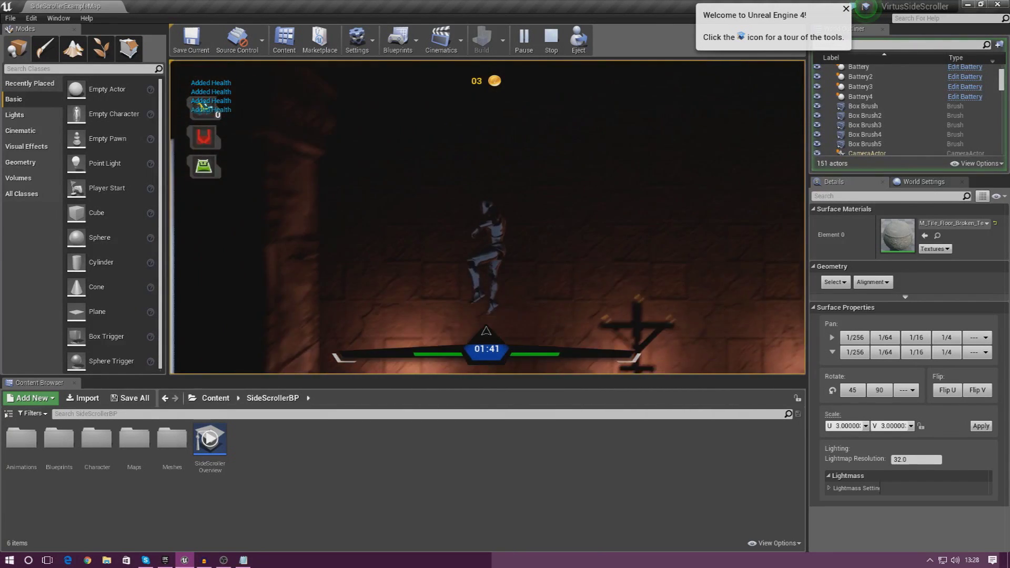
key(a)
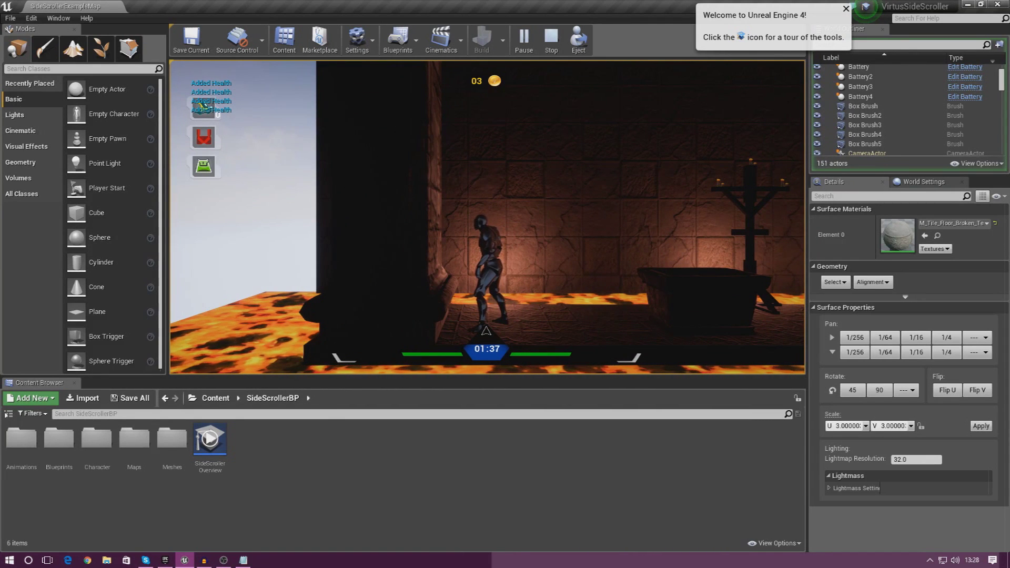
key(Escape)
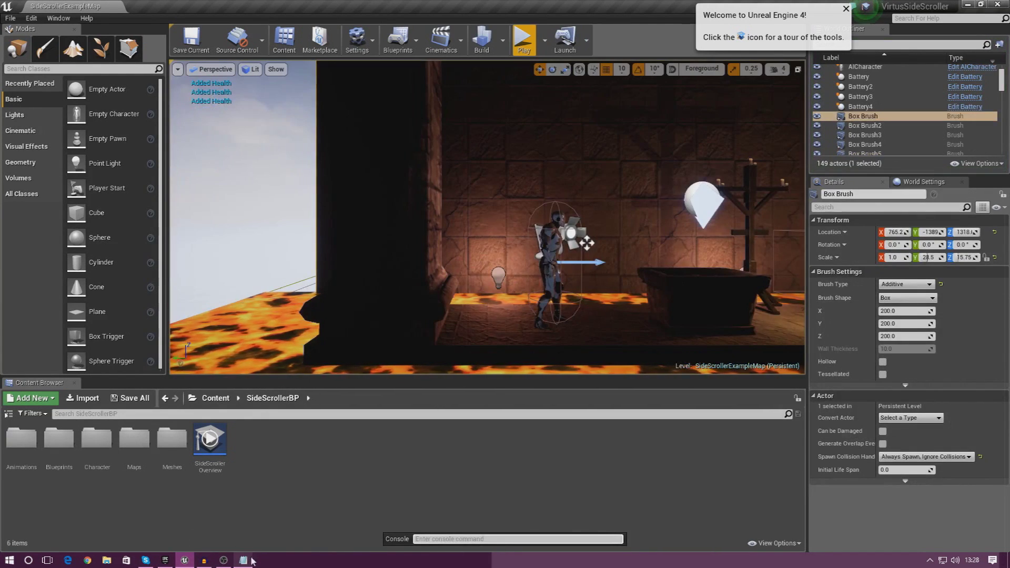
Step: Bring up the blank Notepad document and move its window aside
click(244, 561)
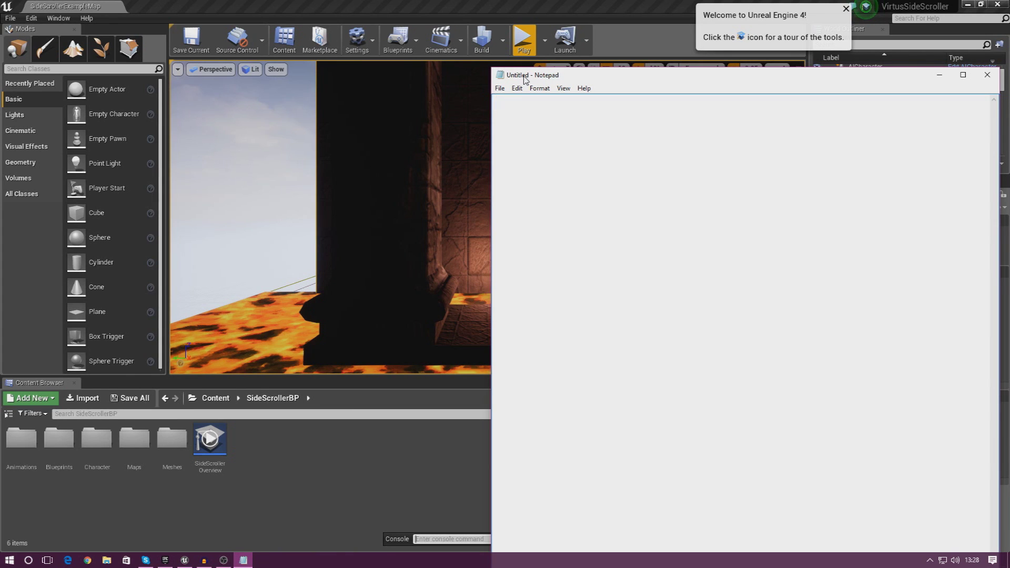
drag(506, 79, 705, 100)
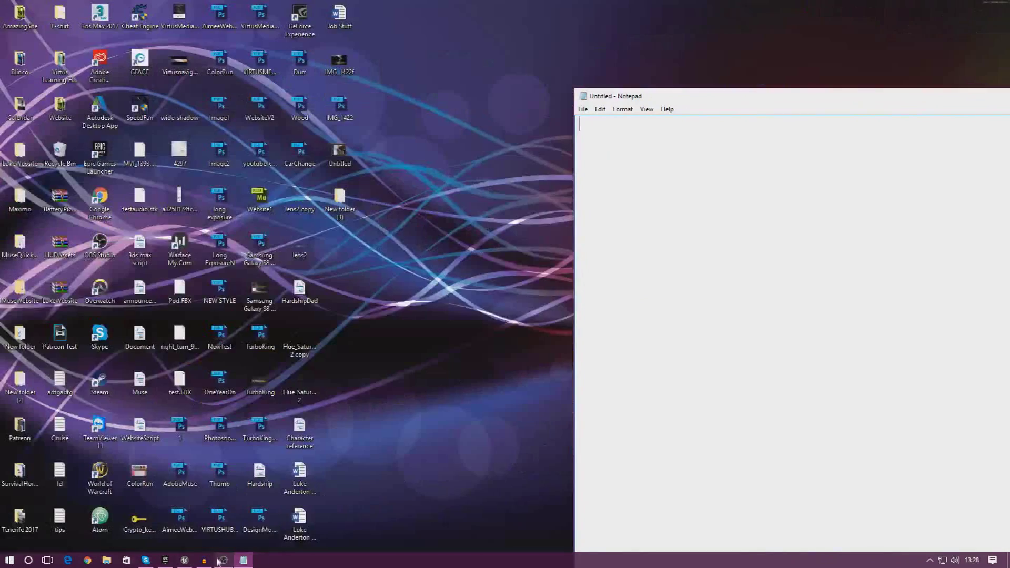
click(166, 561)
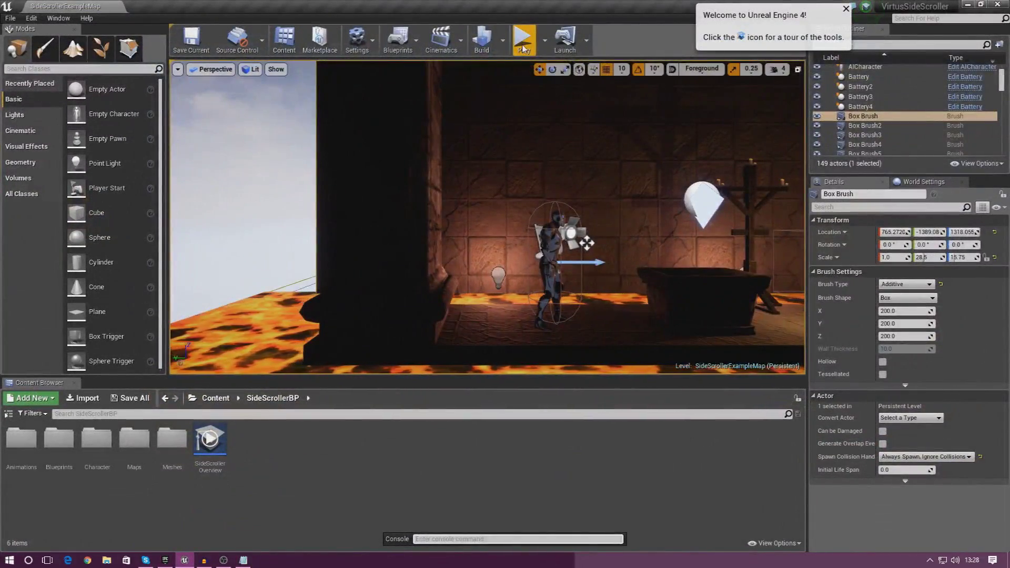
Step: Start a new play session in Unreal Editor and jump the character to the diamond fuel pickup
click(523, 47)
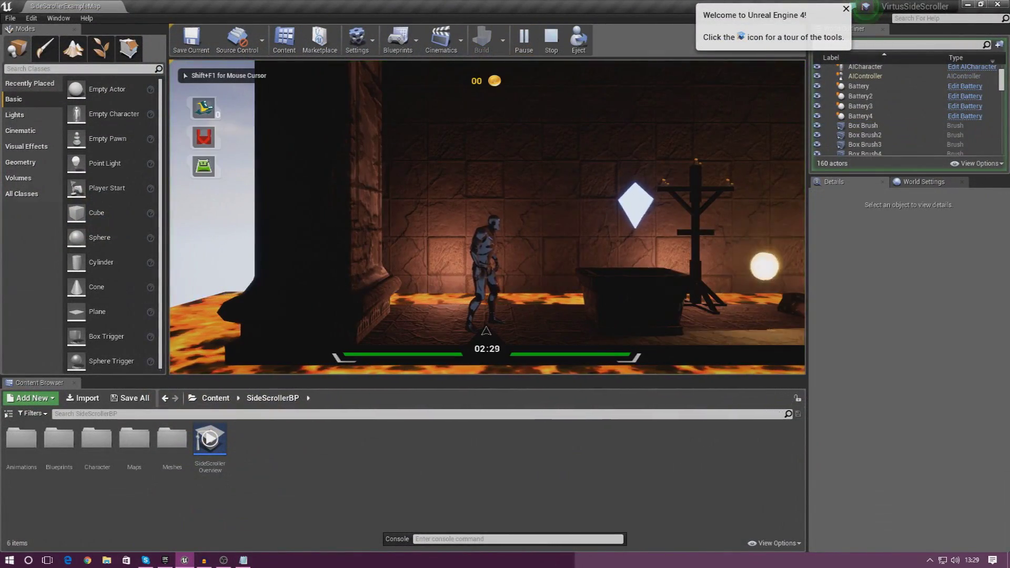
key(a)
key(d)
key(space)
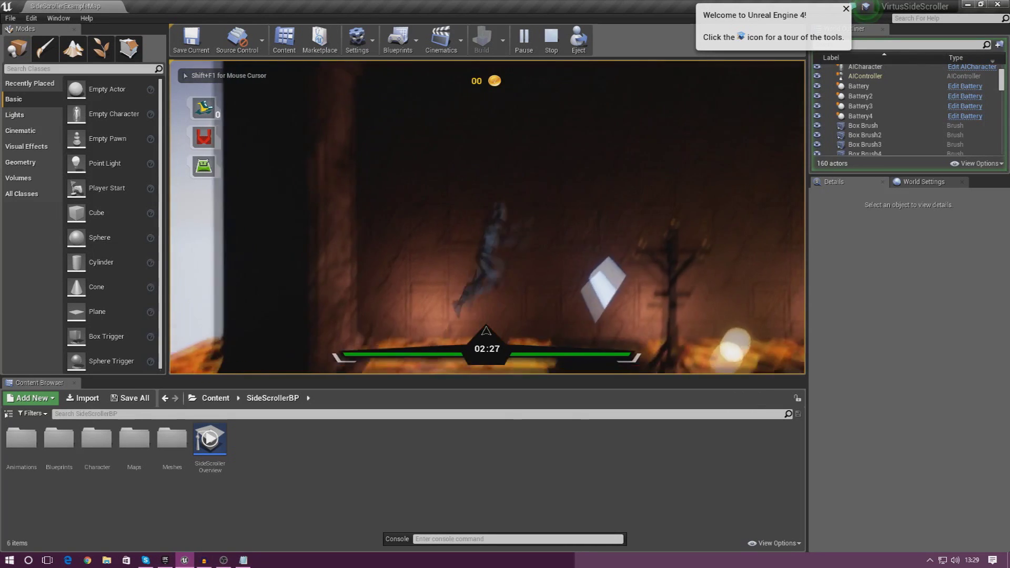
key(a)
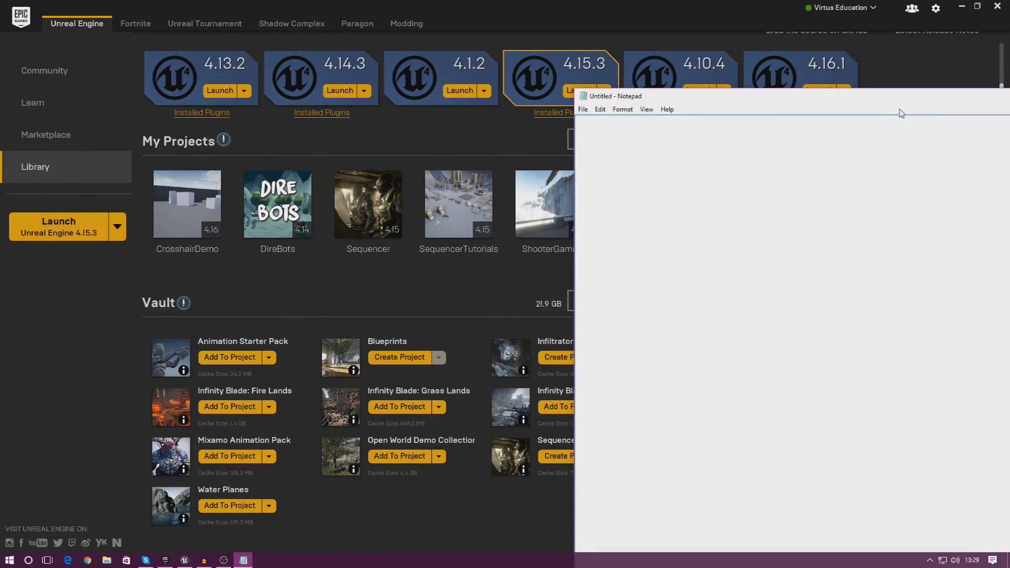
Step: Write "Fuel Pickup - Pickup Blueprint" as the first line in Notepad and reposition the note window
drag(903, 115, 593, 167)
text(Fuel Pickup - Pickup Blueprint)
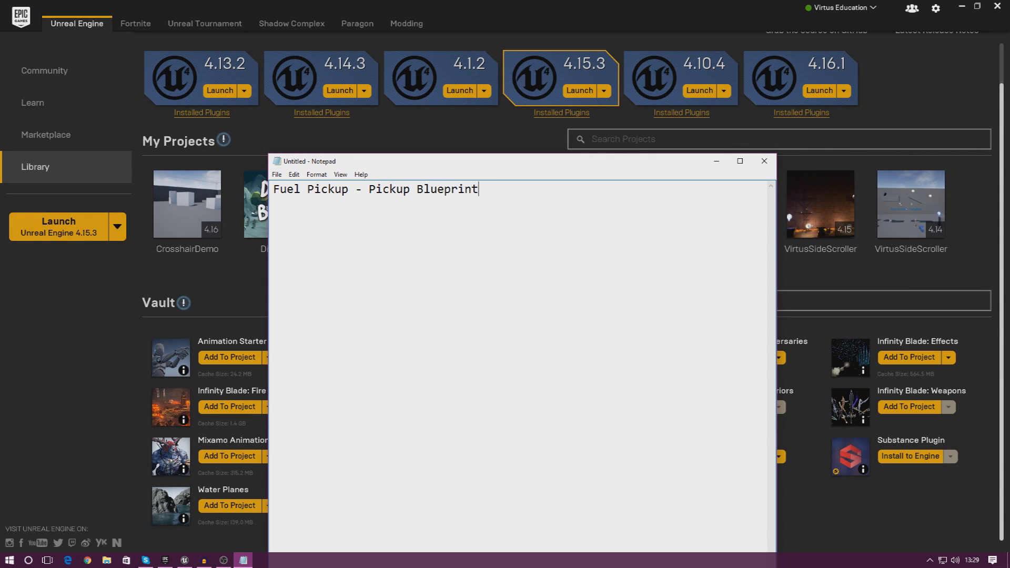
drag(545, 171, 748, 258)
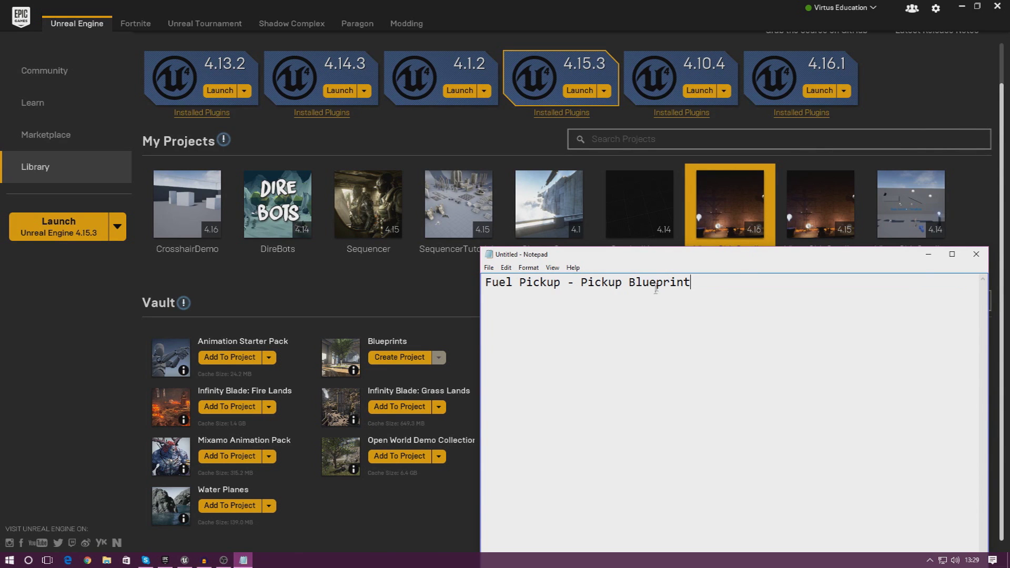
Step: Collect the first coin in the running Unreal game, and add the Notepad line "Coin PIckup - Pickup Blueprint"
click(199, 560)
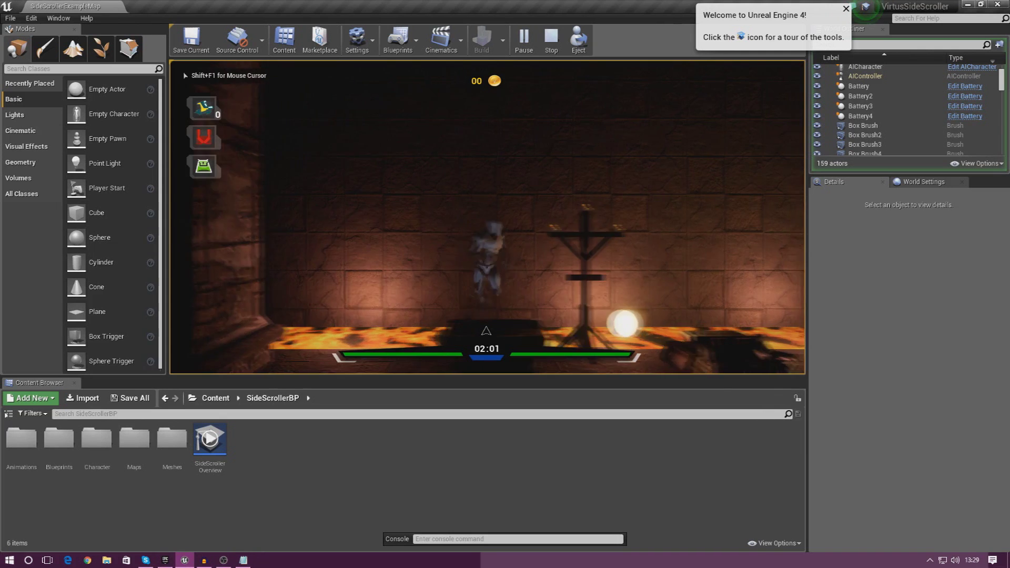
key(d)
key(space)
key(a)
key(space)
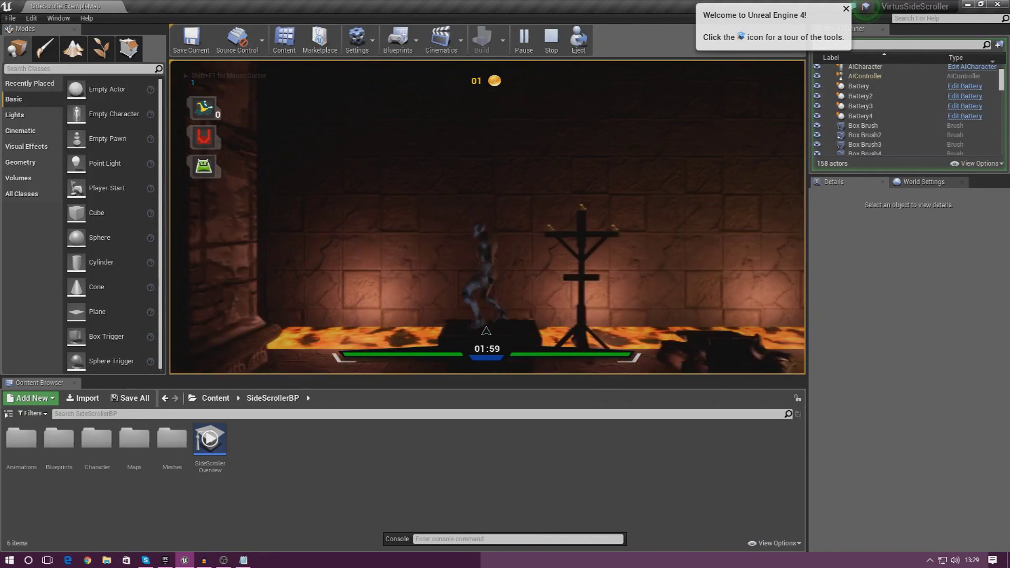
key(alt+Tab)
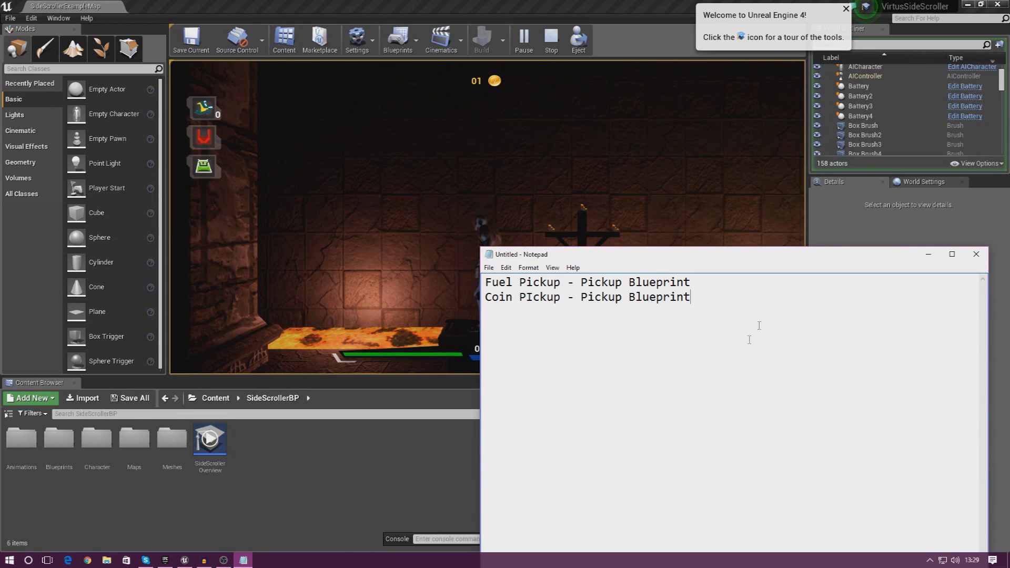
Step: Run the character through the fire in the Unreal game, and add the Notepad line "Adding Health - Player Blueprint"
click(515, 189)
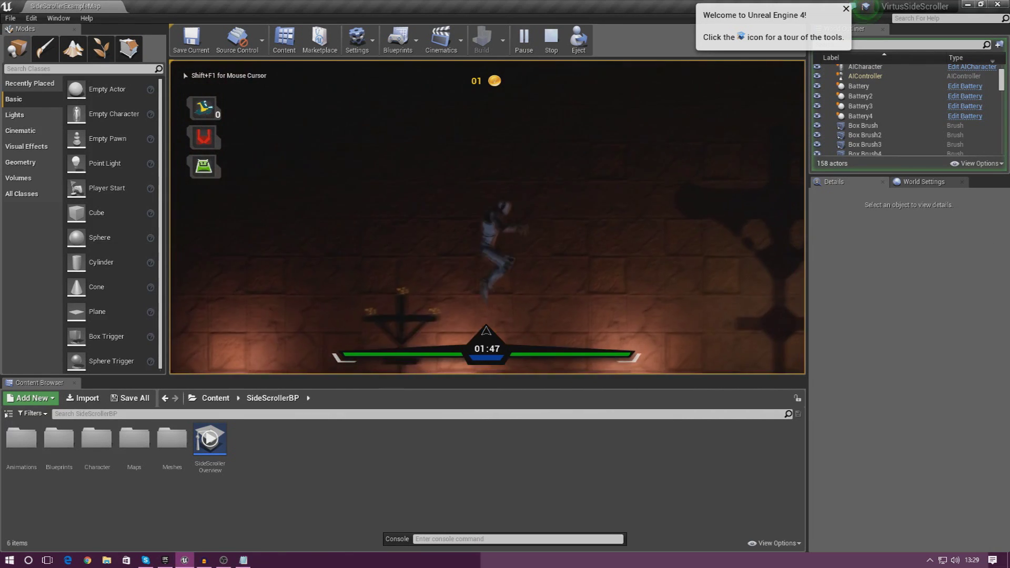
key(d)
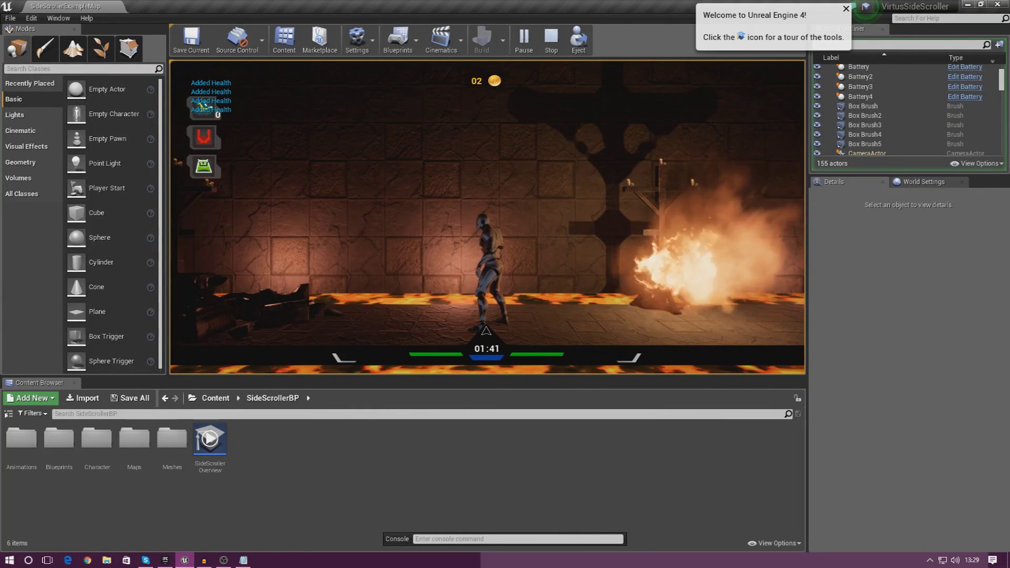
key(alt+Tab)
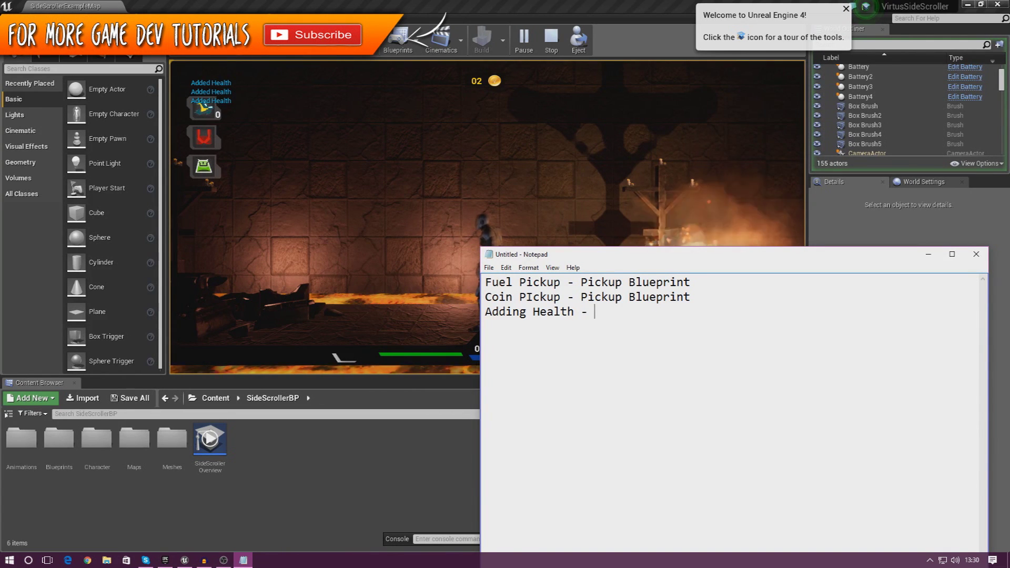
text(er Blueprint)
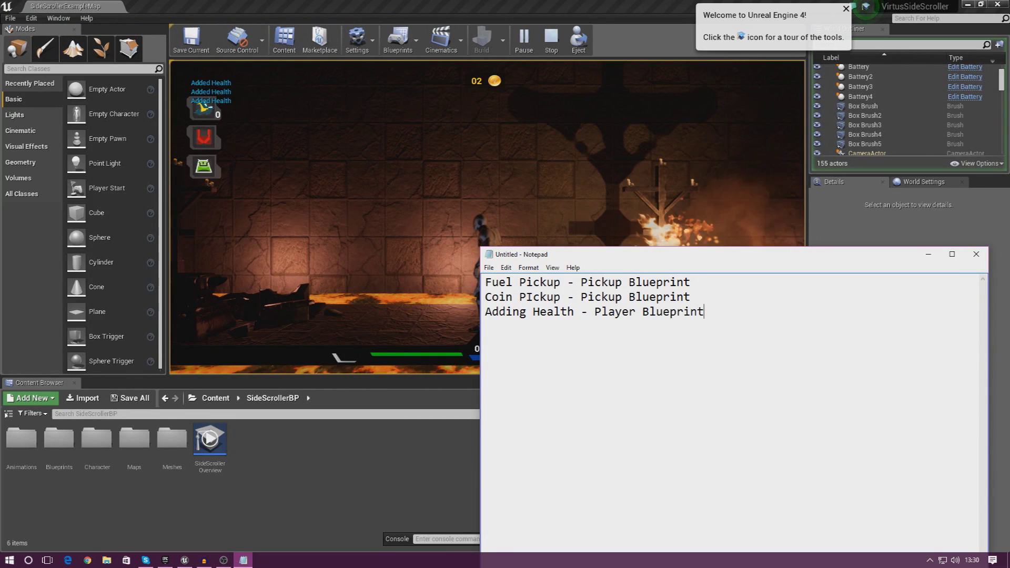
Step: Resume the Unreal game and jump past the fire to collect the health pickup near the raised ledge
click(712, 215)
key(d)
key(space)
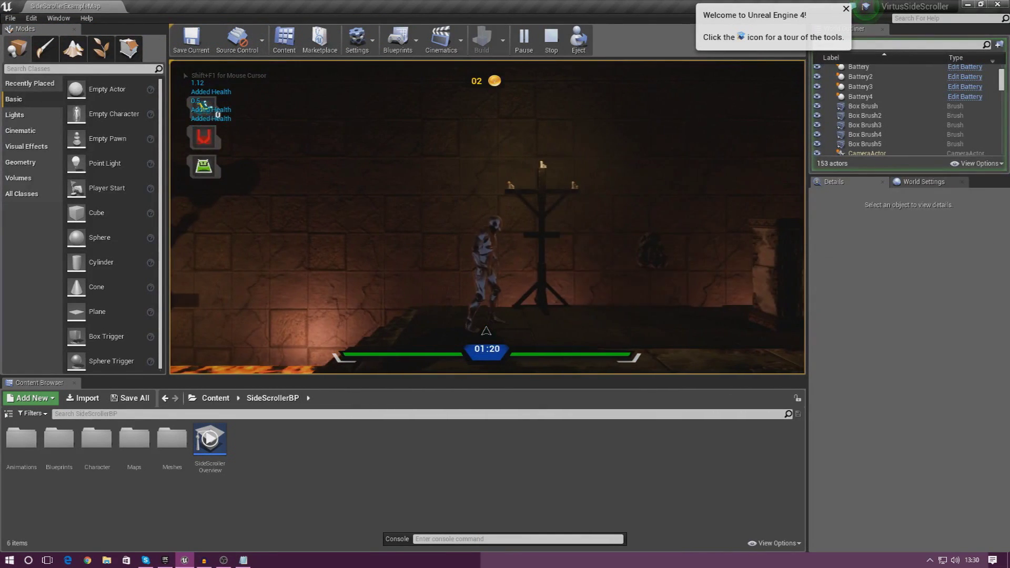
key(a)
key(a)
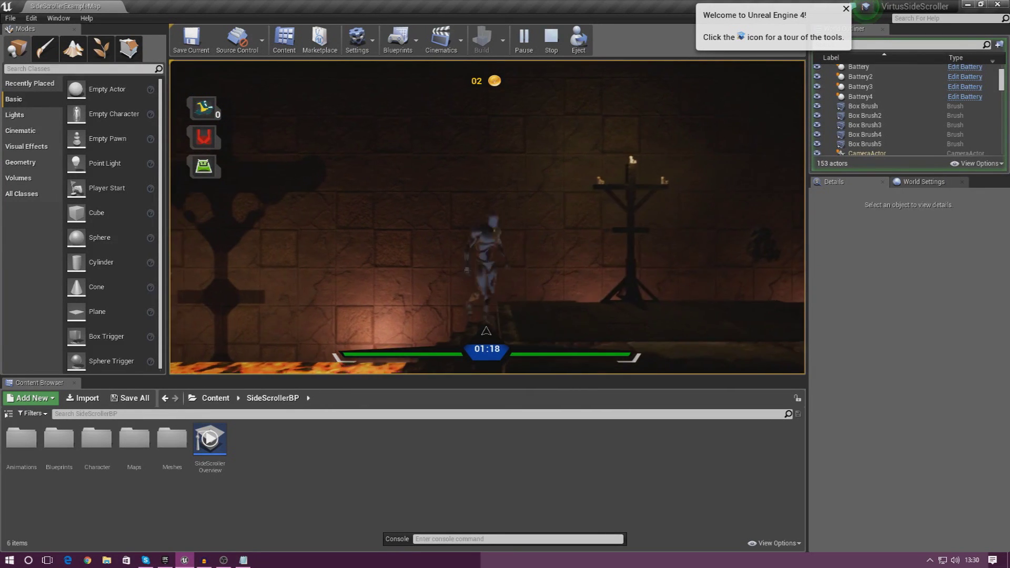
Step: Switch to Notepad and add the line "Health Pickup - Player Blueprint" below the "Adding Health" line
key(alt+Tab)
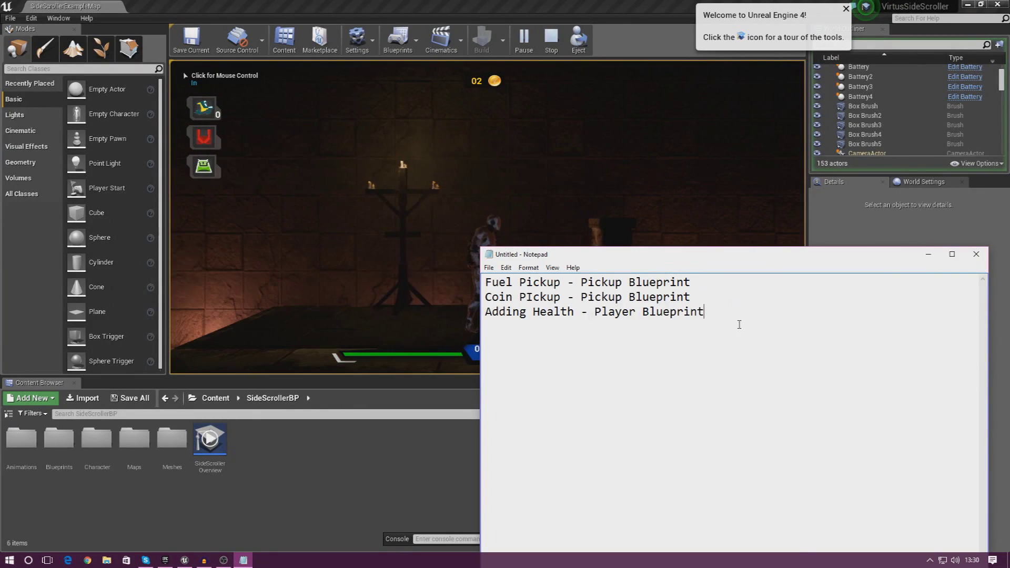
key(Return)
text(Health P)
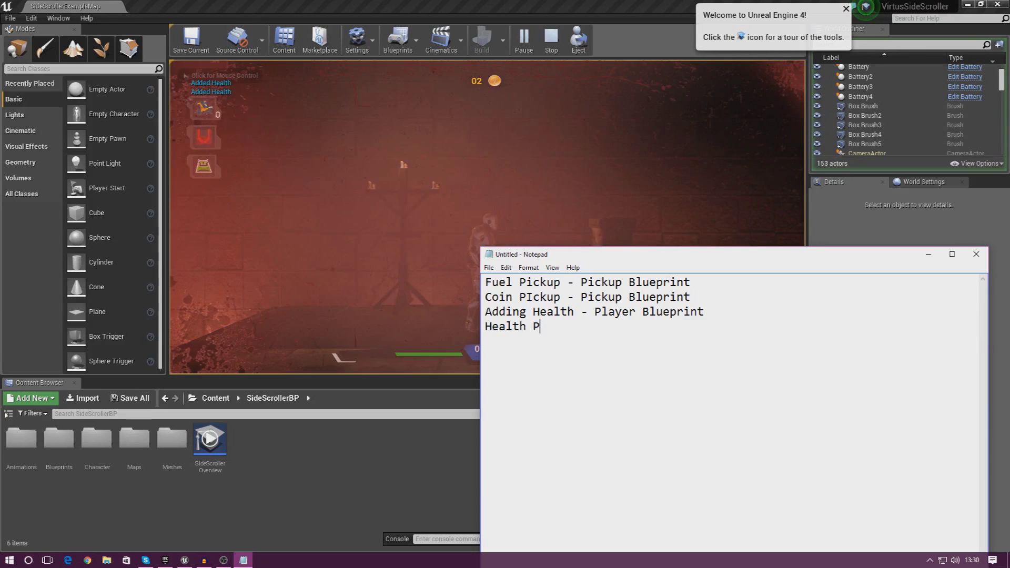
text(ickup - Play)
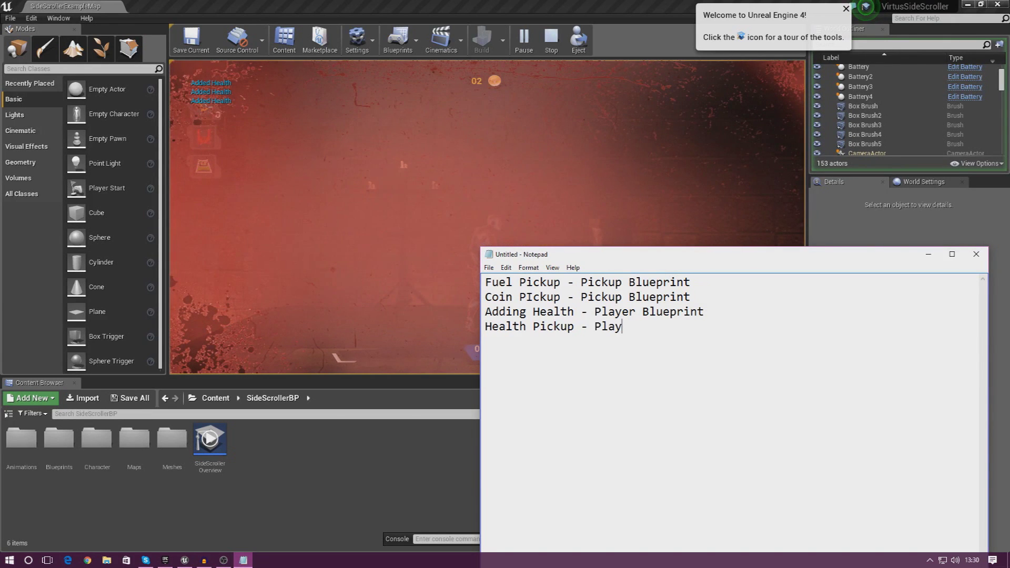
text(er Blueprint)
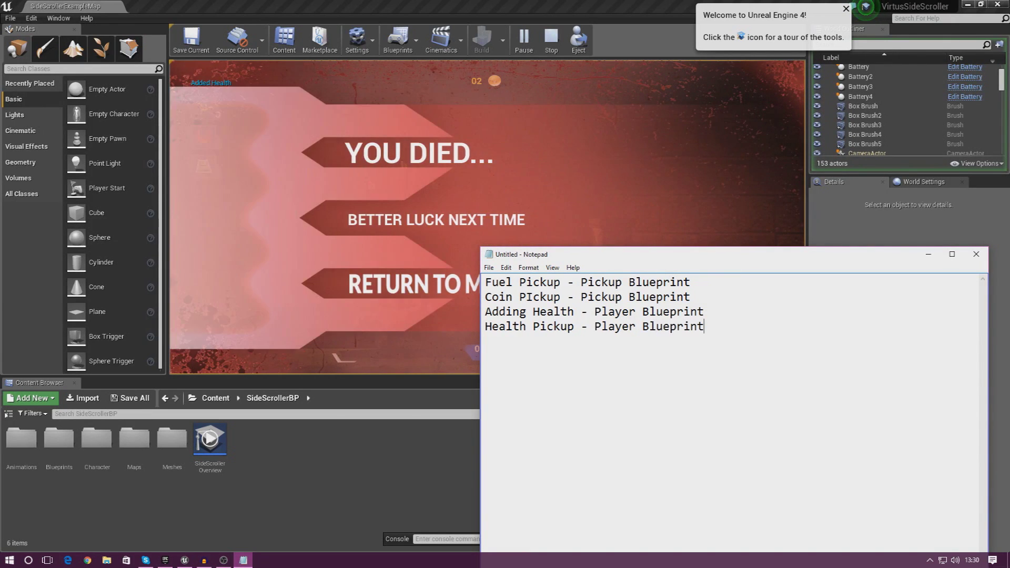
Step: Return from the death screen to the Unreal game's main menu and start Level 1 from the level selection
click(355, 280)
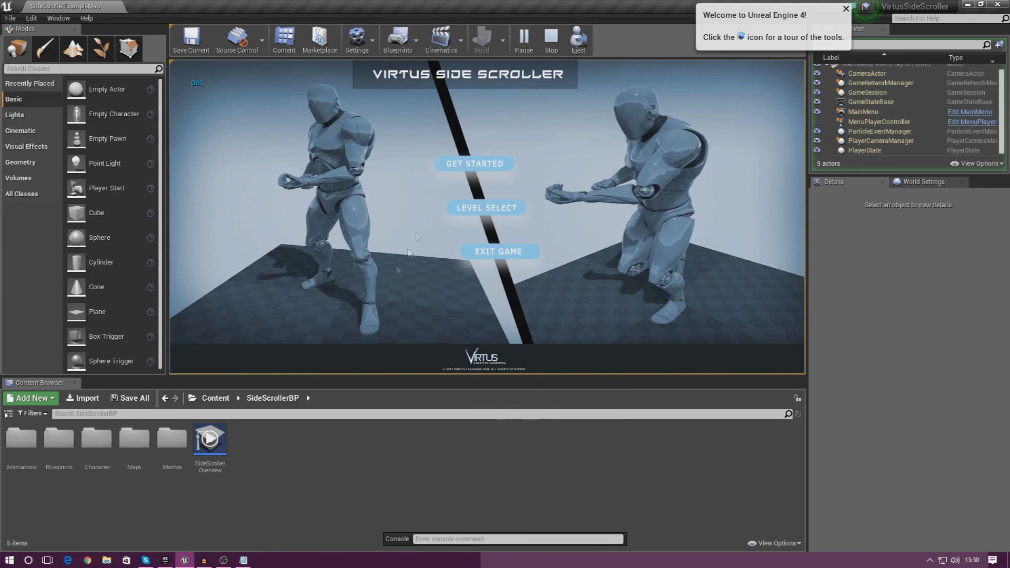
click(487, 208)
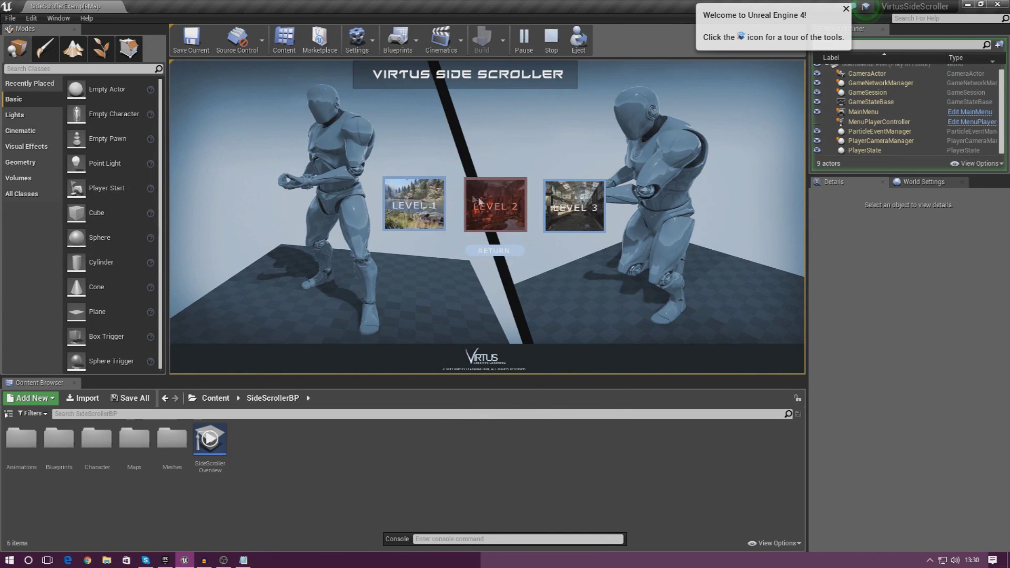
click(411, 205)
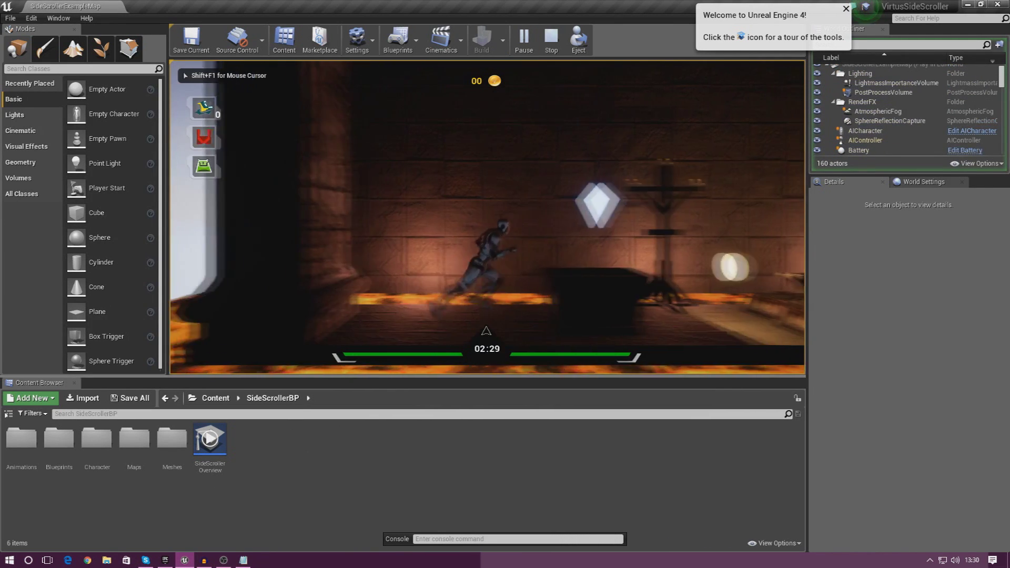
Step: Run and jump the character past the first coin and the fire to the foot of the staircase
key(d)
key(space)
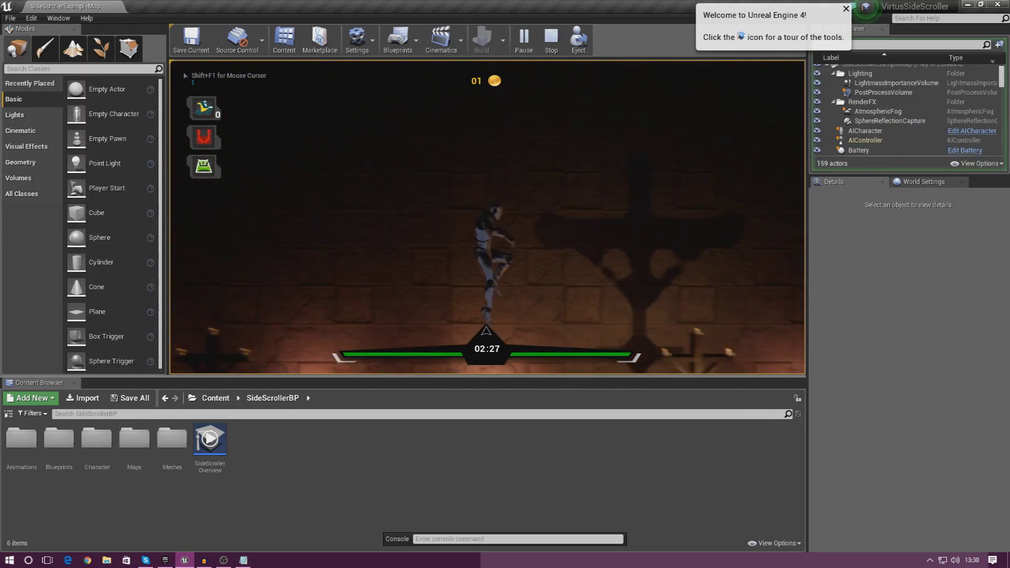
key(d)
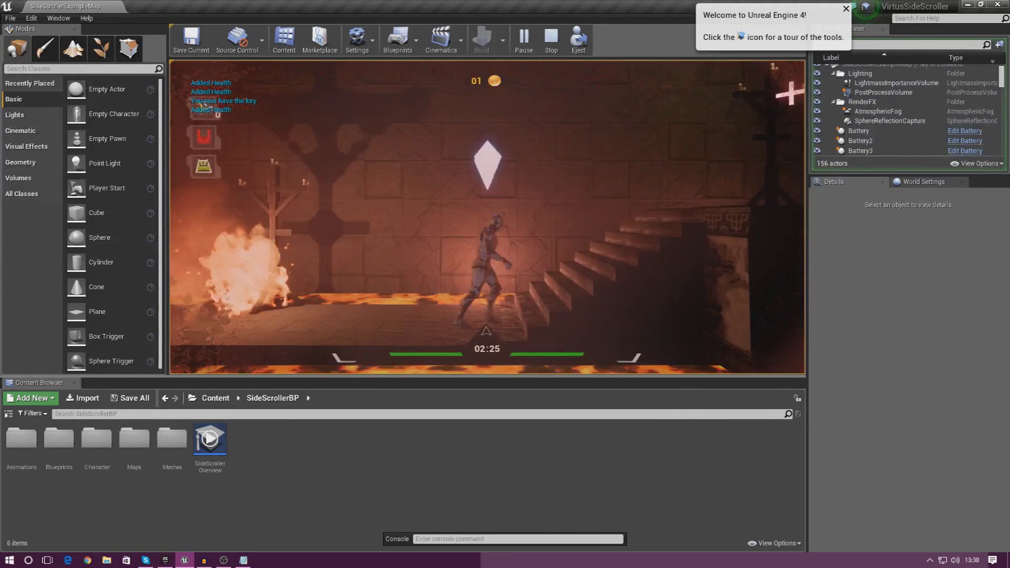
Step: Test the flashlight by running the character back and forth between the fire and the staircase
key(a)
key(d)
key(a)
key(d)
key(a)
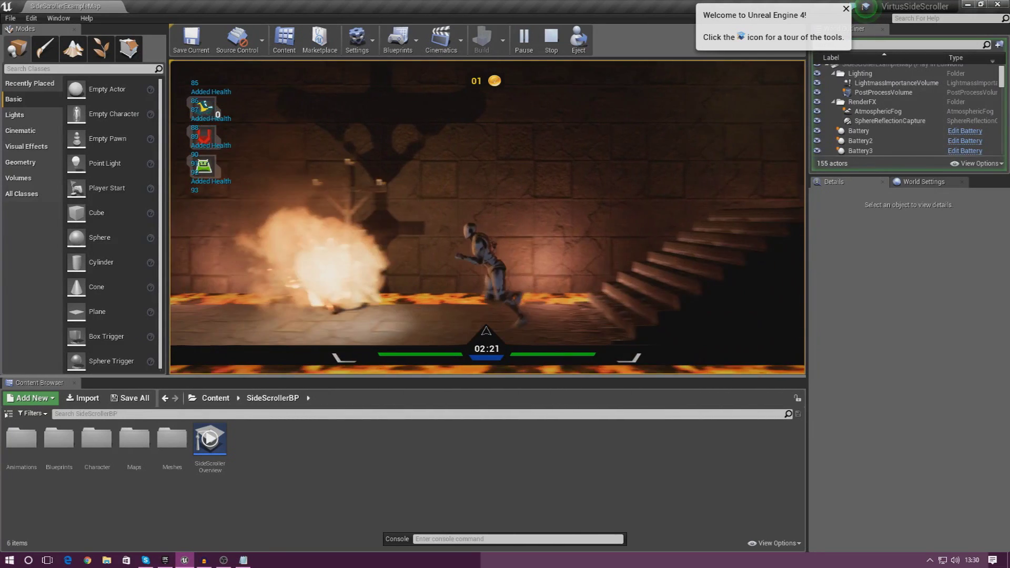
key(d)
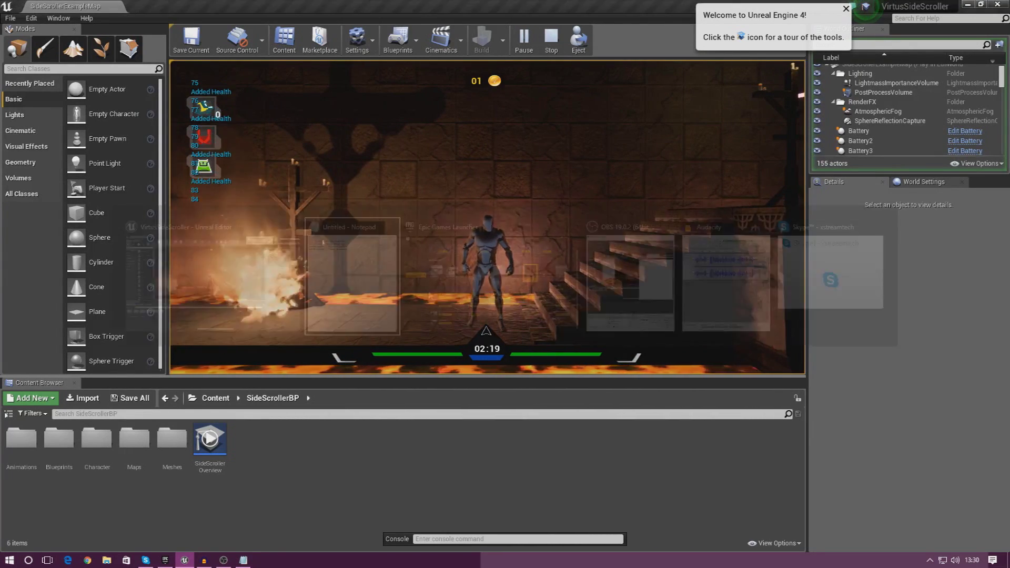
Step: Switch to Notepad and add the line "Flashlight - Player Blueprint"
key(alt+Tab)
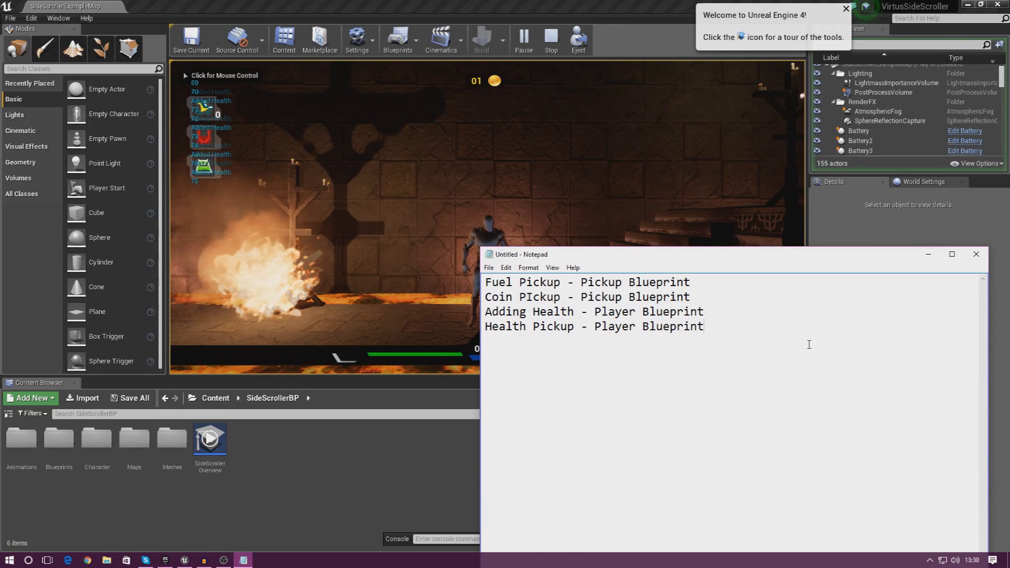
key(Return)
text(Flashlight - Player Blueprint)
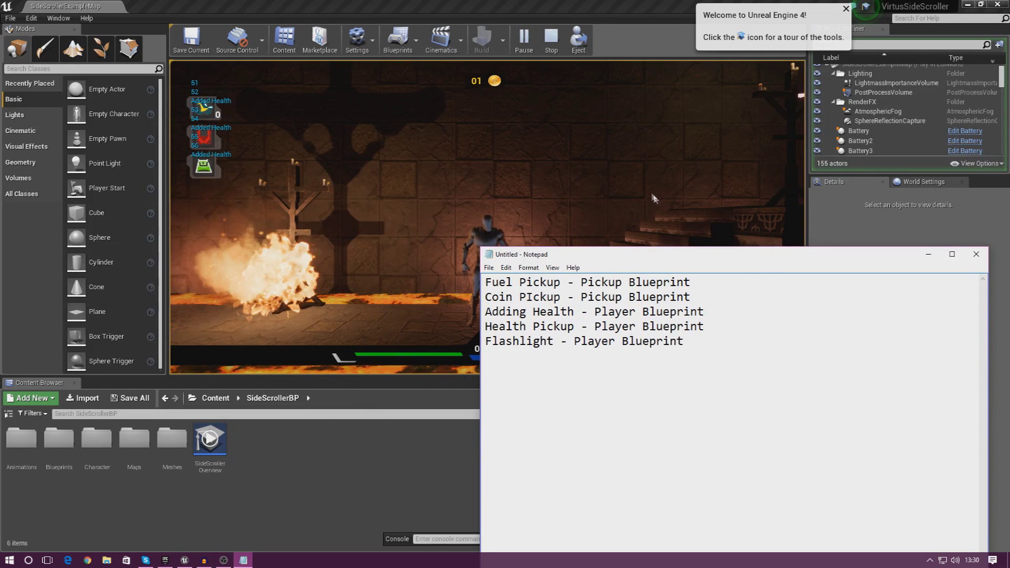
Step: Resume the Unreal game and run and jump the character beyond the staircase into the exploding rock's area
click(657, 202)
key(d)
key(space)
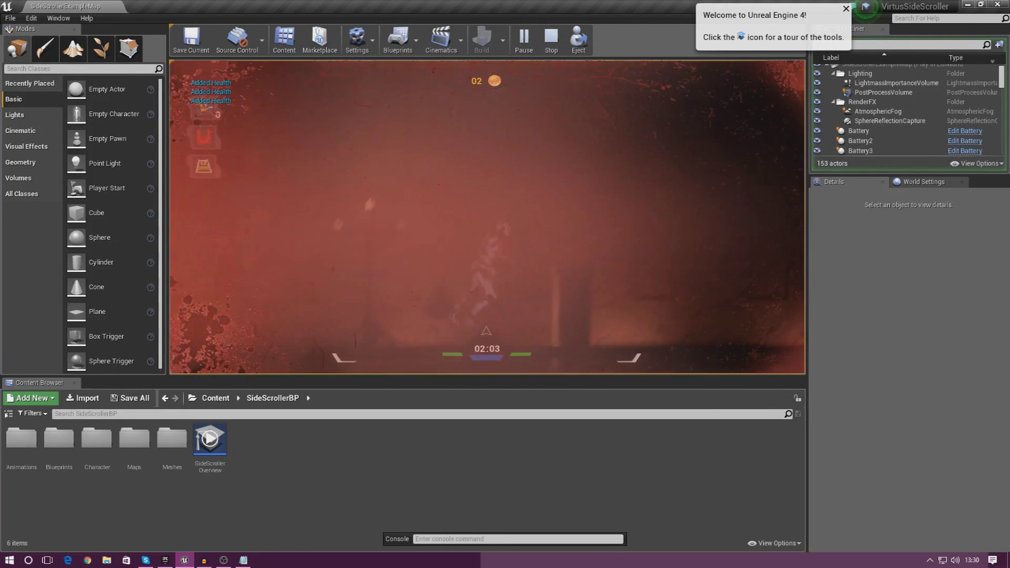
Step: Switch to Notepad and add the line "Exploding Rock - Rock Blueprint"
key(alt+Tab)
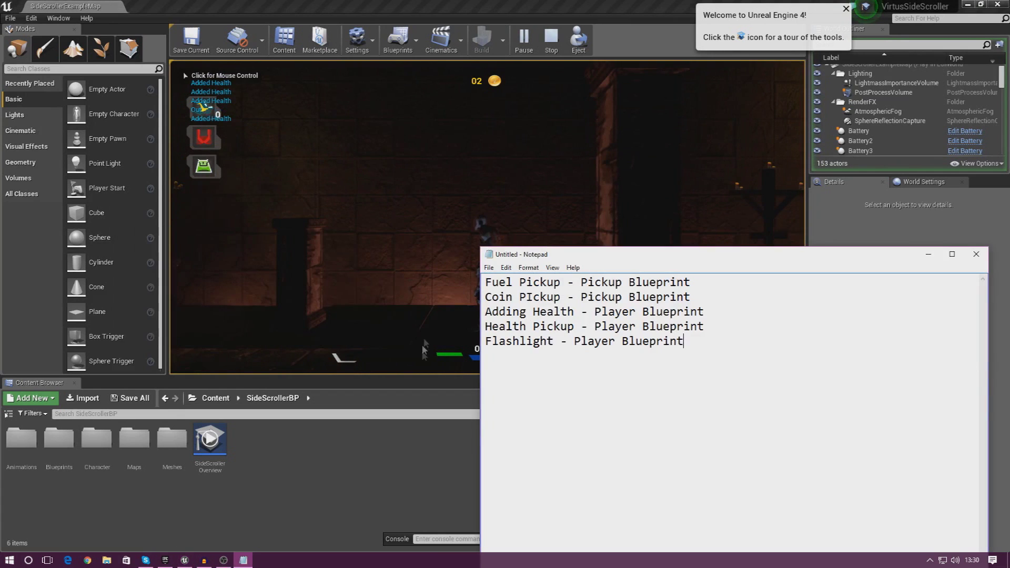
key(Return)
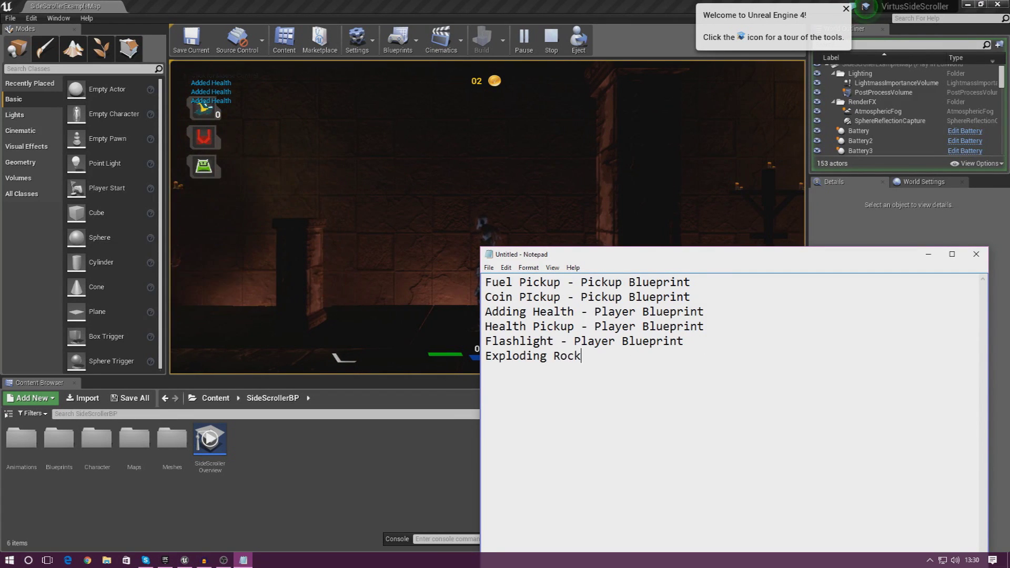
text(Rock Blueprint)
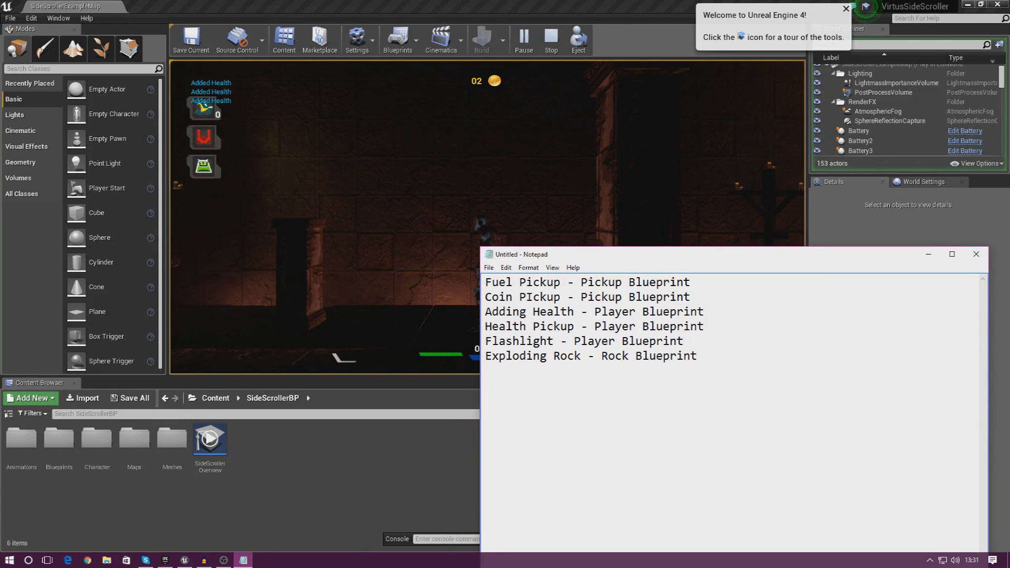
Step: Resume the Unreal game, trigger the Gravity Boost, and jump the character around near the column of coins
click(600, 212)
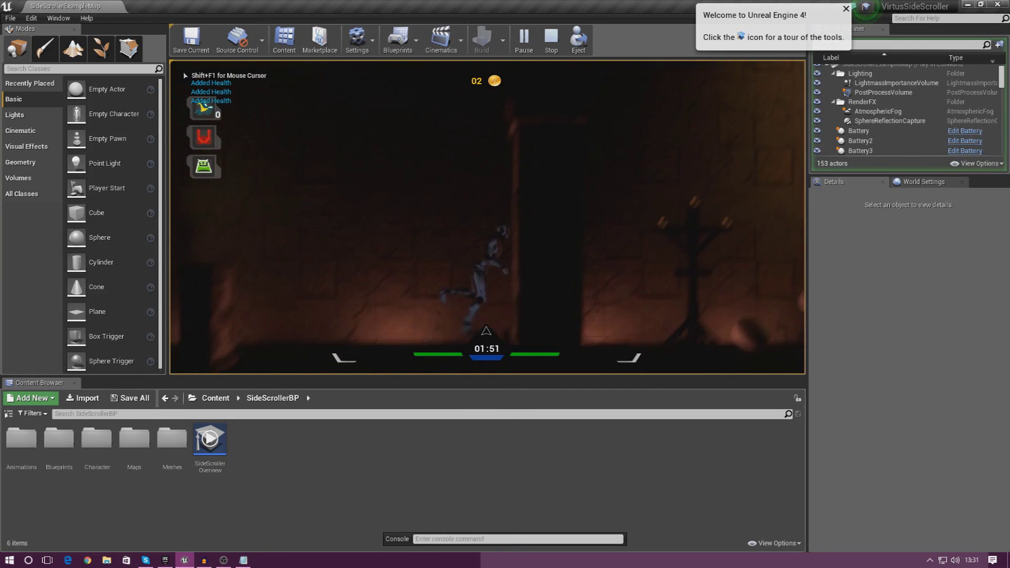
key(d)
key(a)
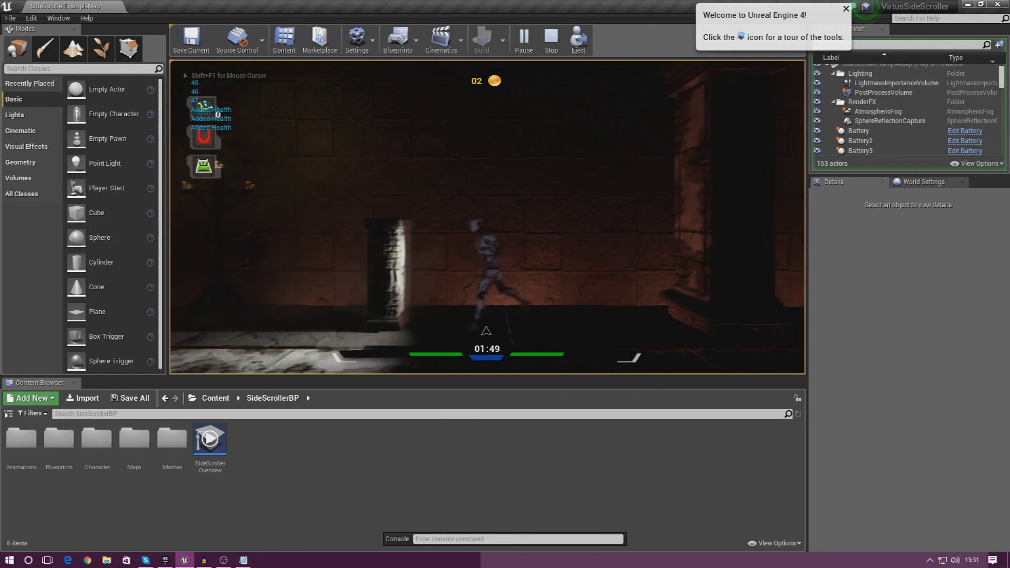
key(d)
key(space)
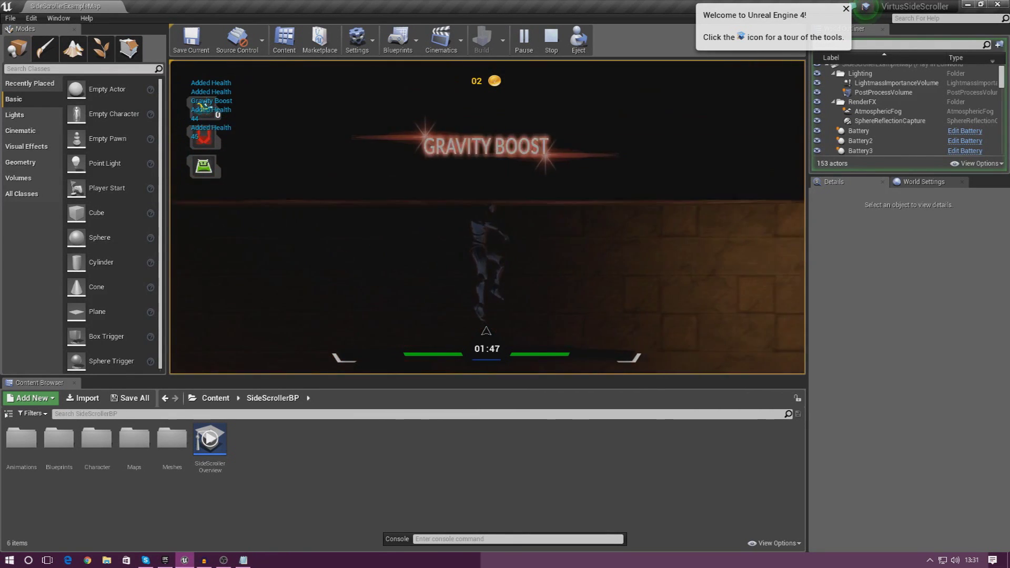
key(d)
key(a)
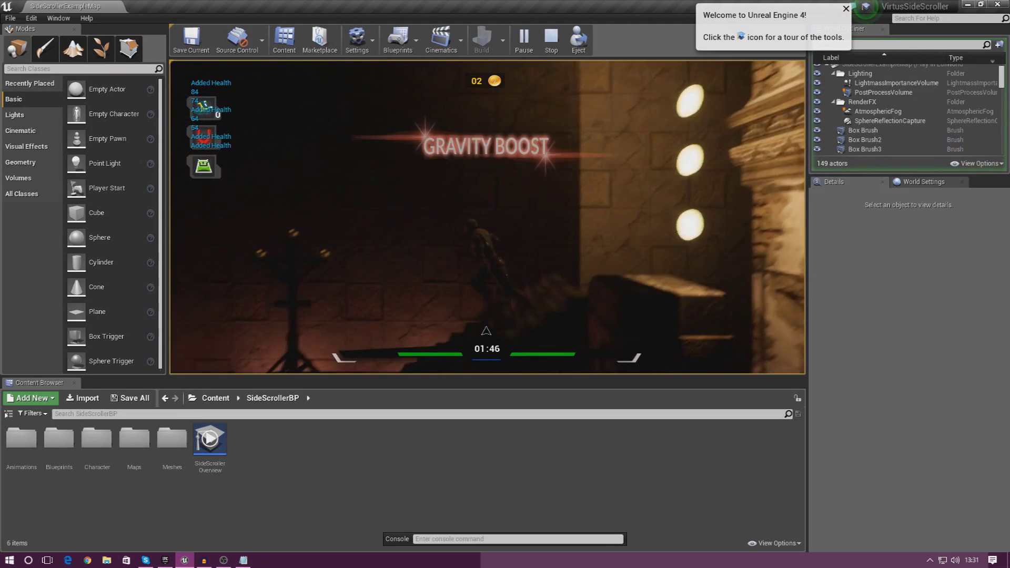
Step: Switch to Notepad and add the line "Gravity Boost - Player Blueprint"
key(Left)
key(Return)
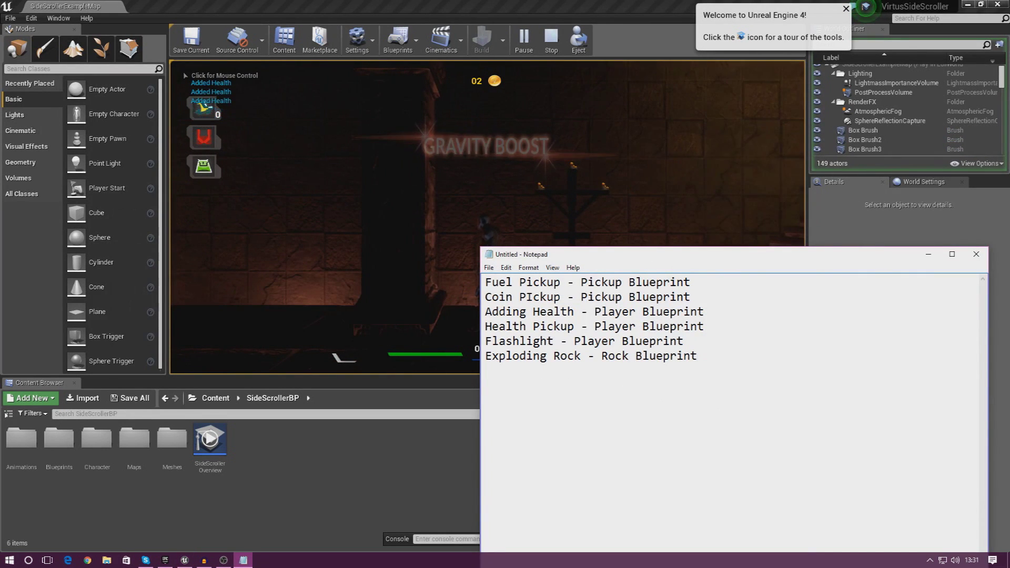
text(G)
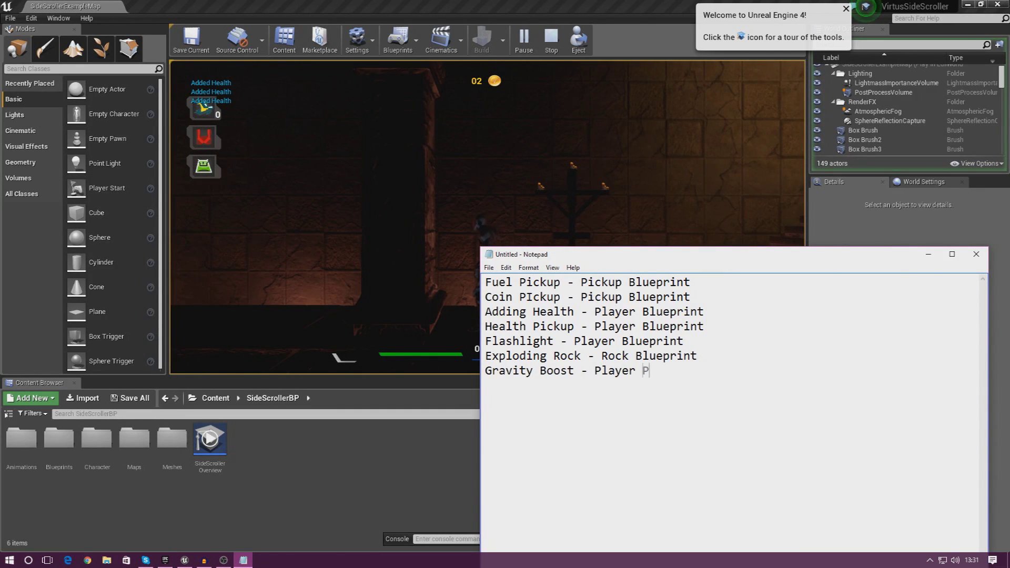
Step: Resume the Unreal game, activate the Speed Boost, and run the character back and forth near the stairs
click(483, 239)
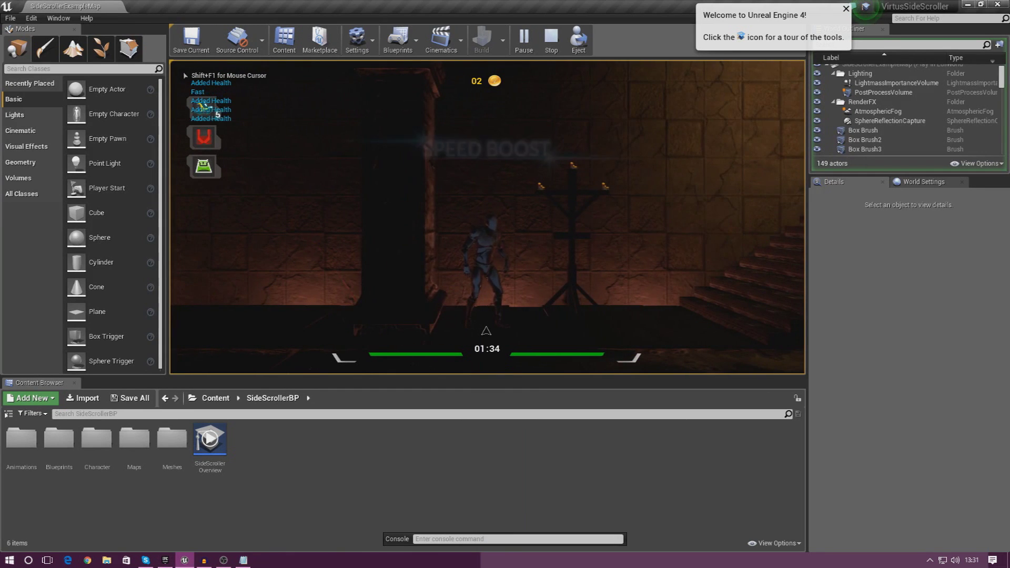
key(d)
key(a)
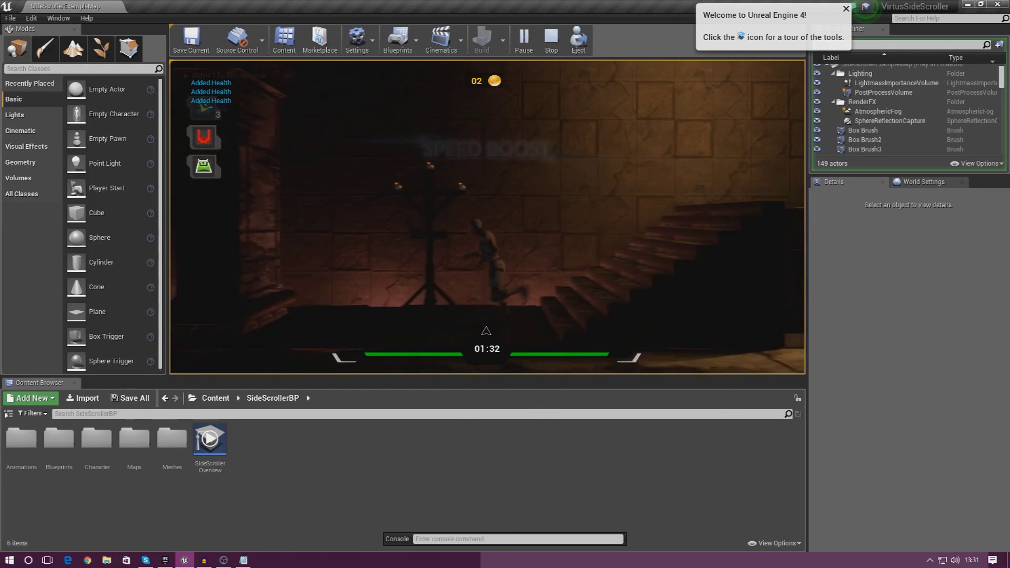
Step: Switch to Notepad and add the line "Speed Boost - Player Blueprint"
key(alt+Tab)
key(Return)
text(S)
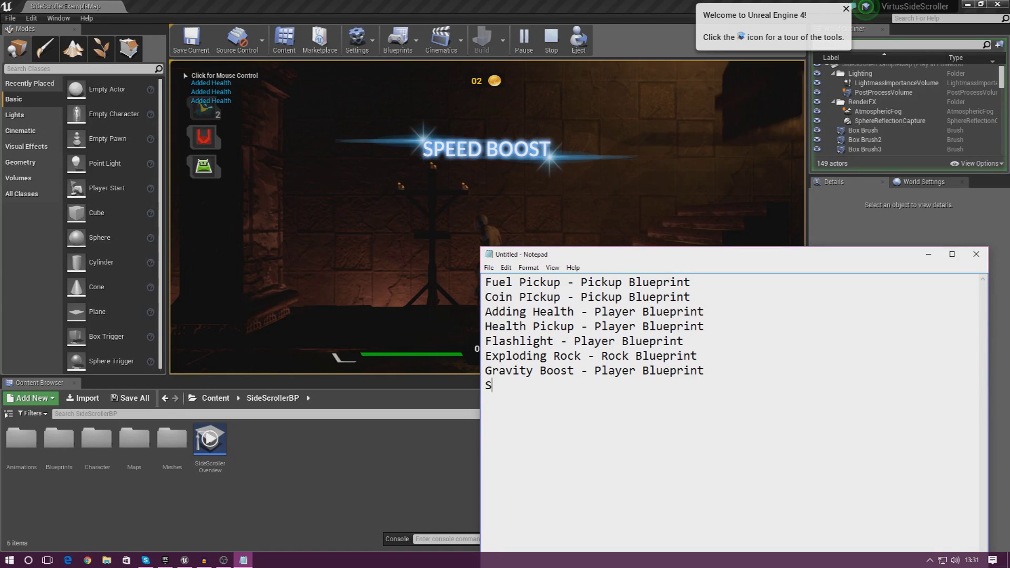
text(peed Boost - P)
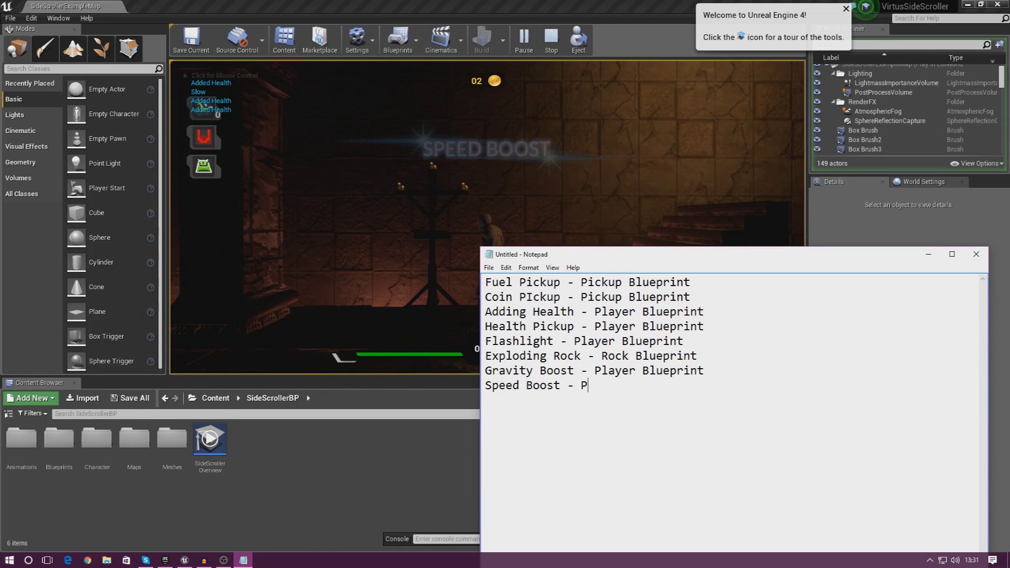
text(layer Blueprint)
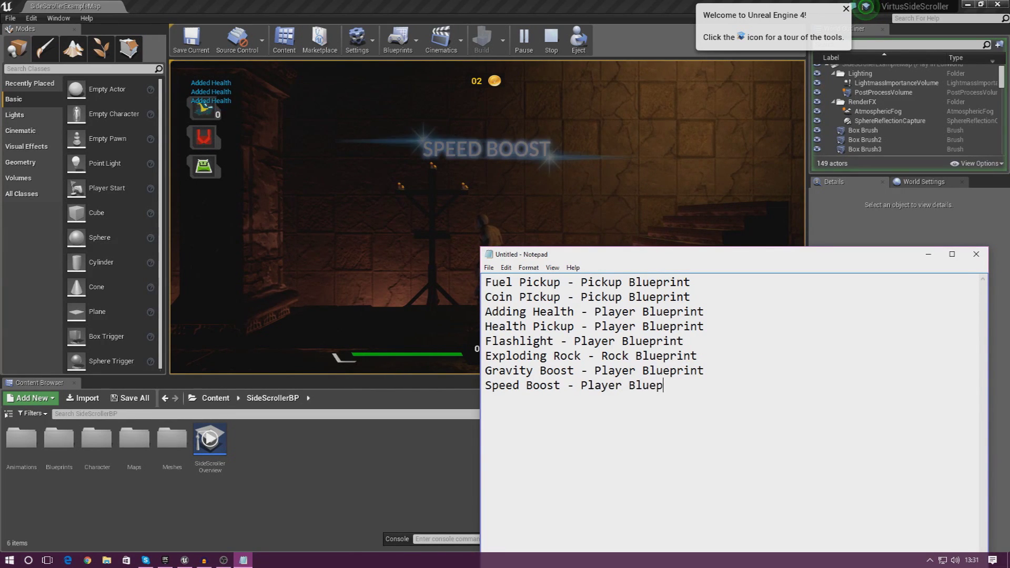
Step: Resume the Unreal game, run the character up the stairs, and ride upward through the vertical column of coins
click(448, 237)
key(d)
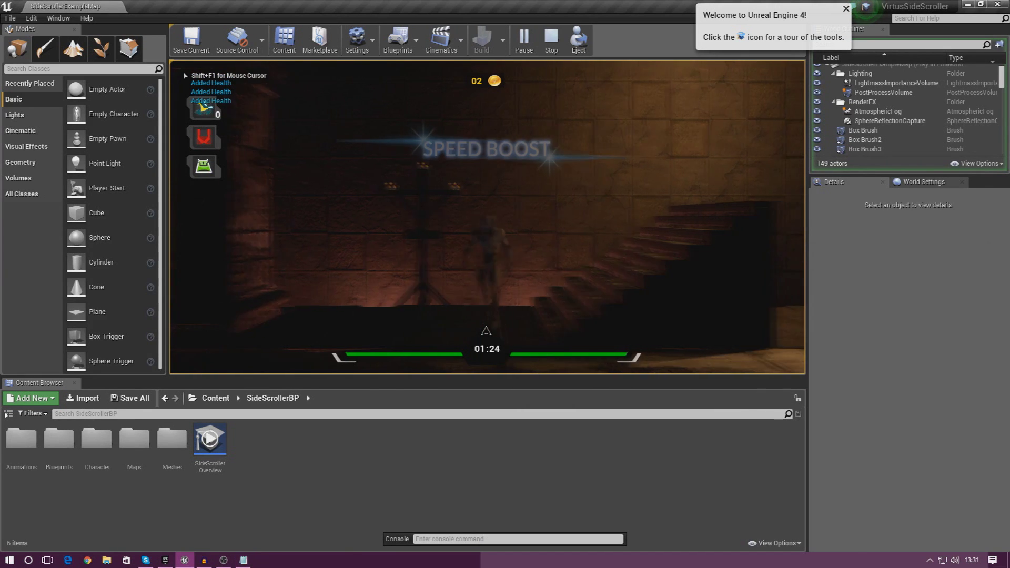
key(space)
key(a)
key(d)
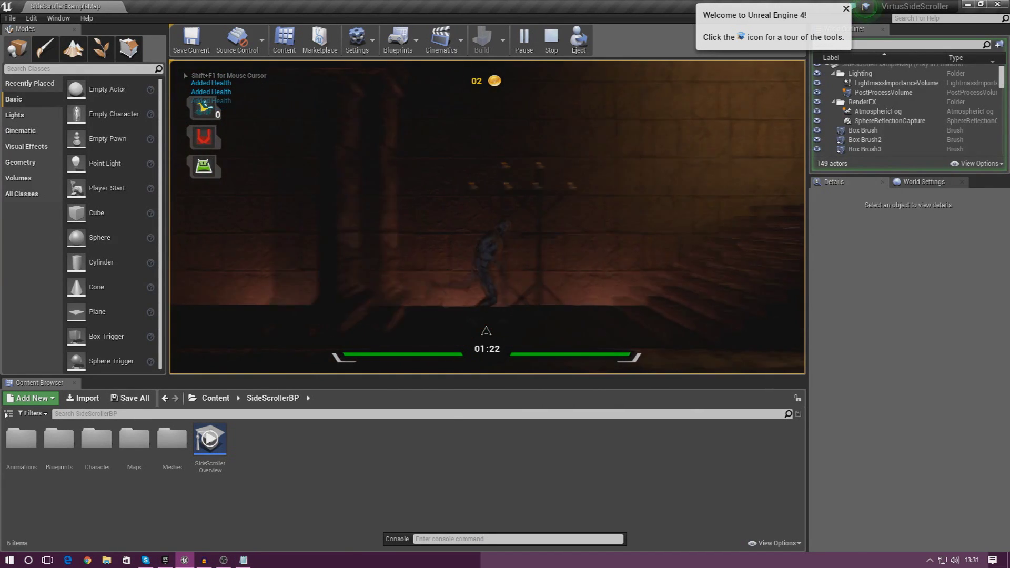
key(a)
key(d)
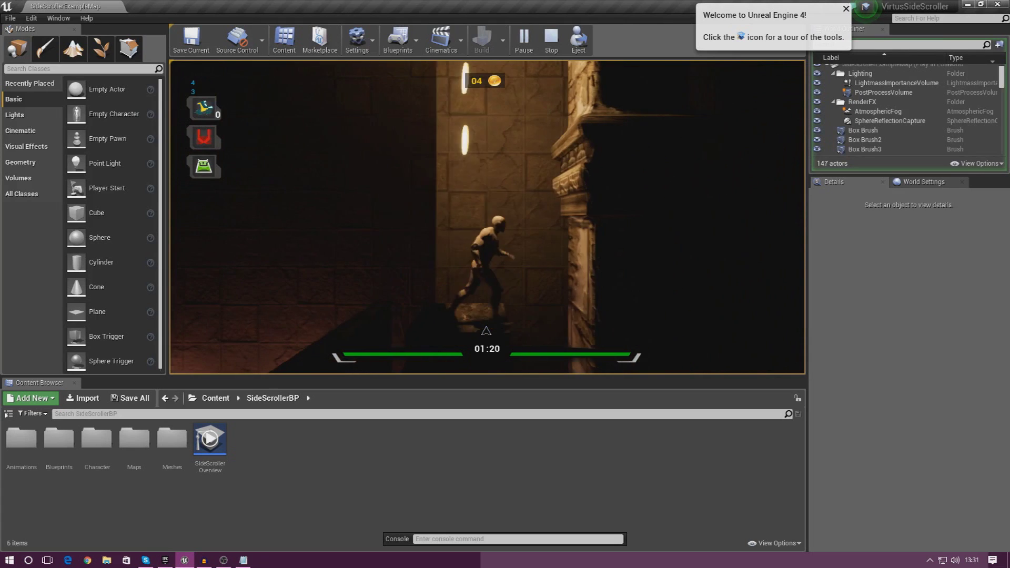
key(a)
key(d)
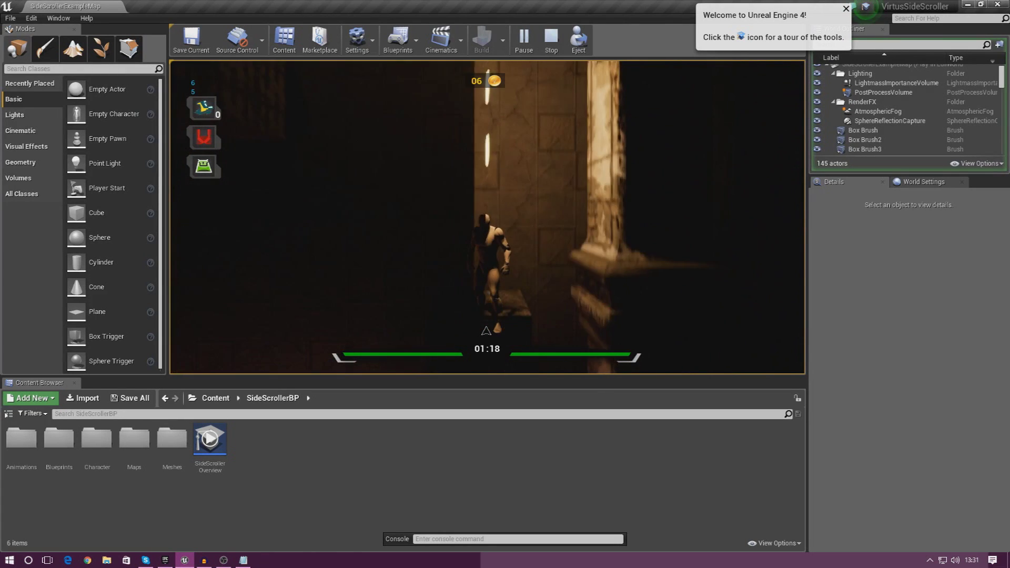
Step: Run the character through the dark passage with the flashlight and set off the explosion near the candle stand
key(a)
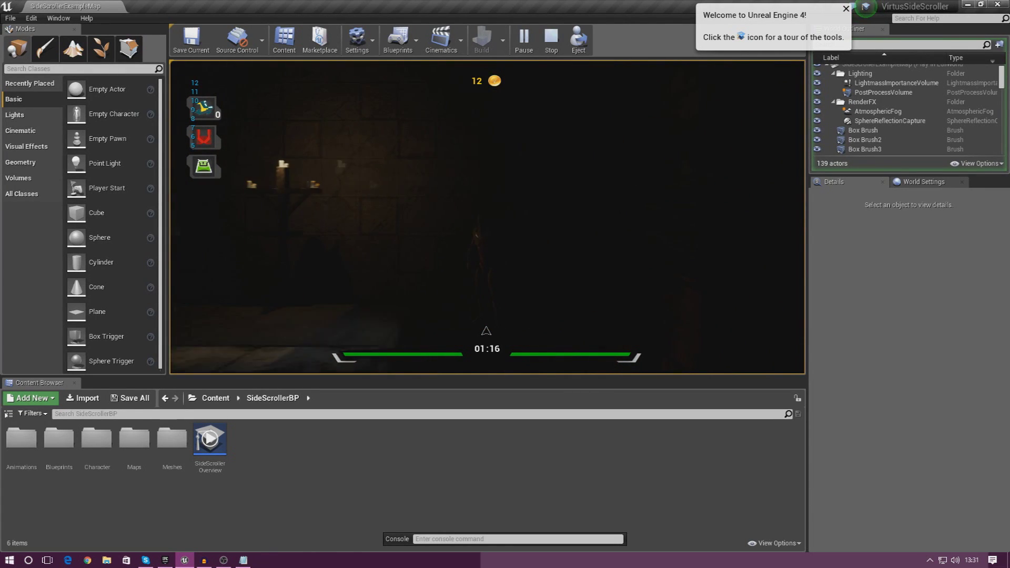
key(a)
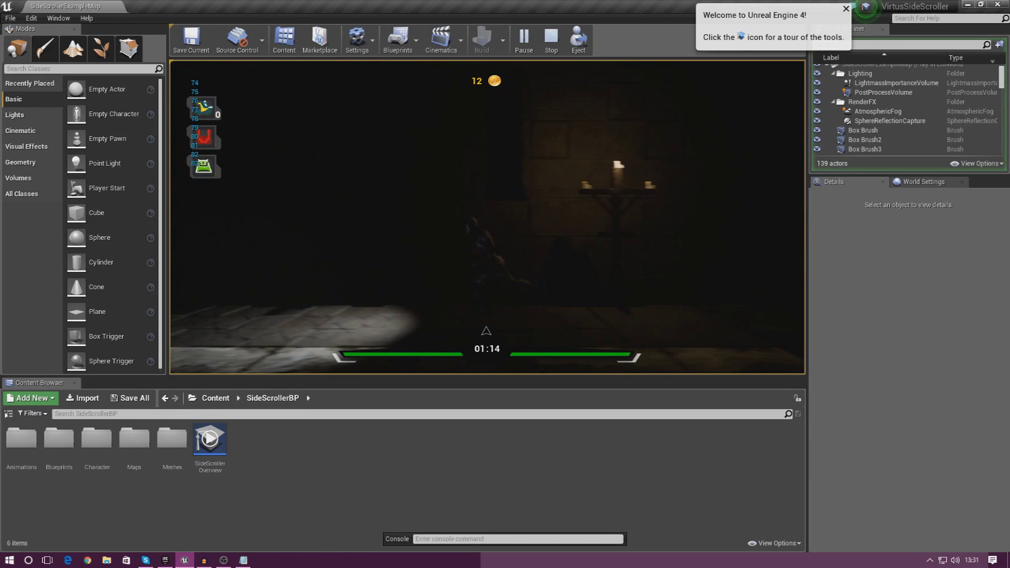
key(d)
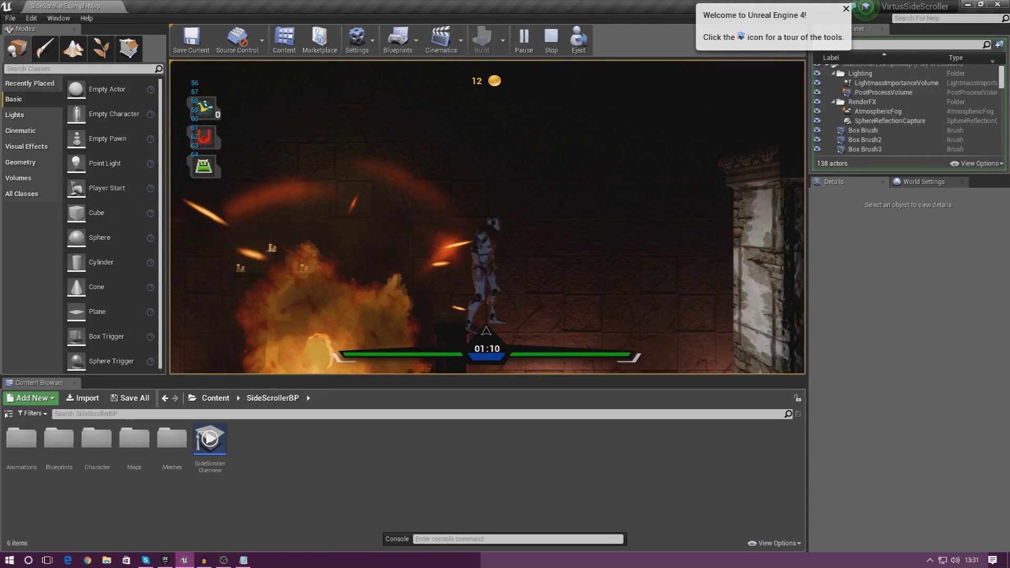
Step: Run the character through the dark passage and back with Slow Motion activated
key(d)
key(d)
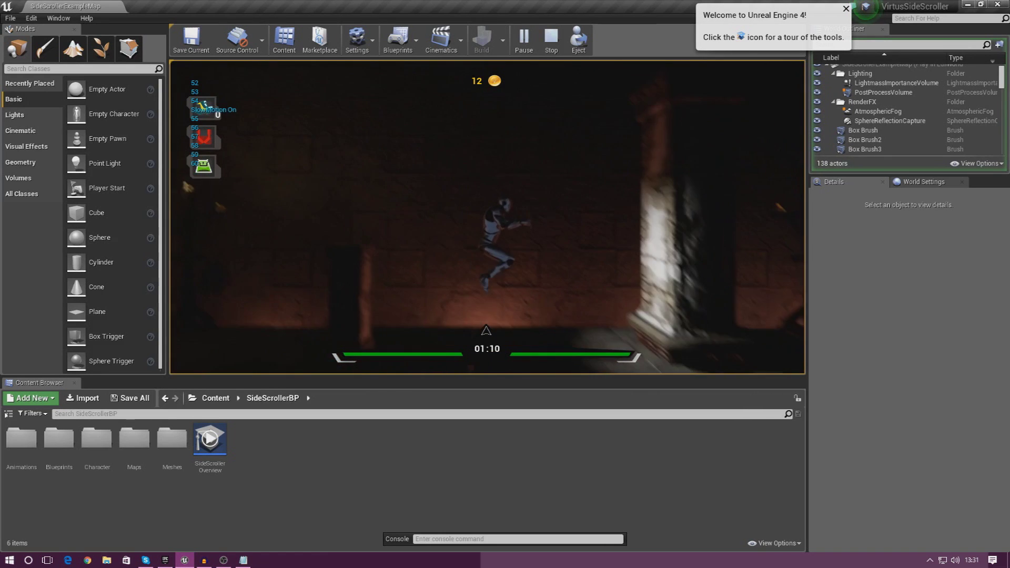
key(d)
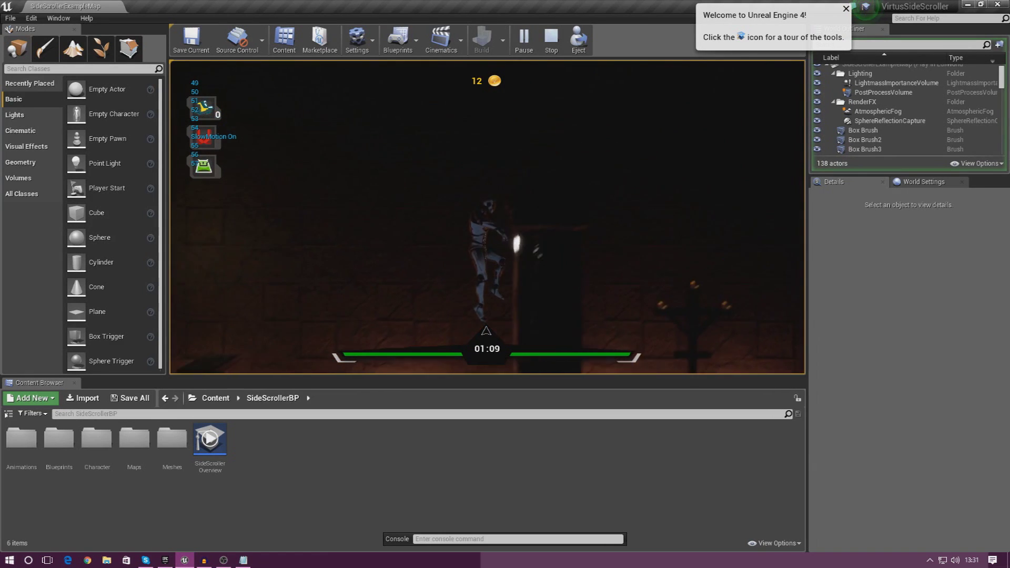
key(a)
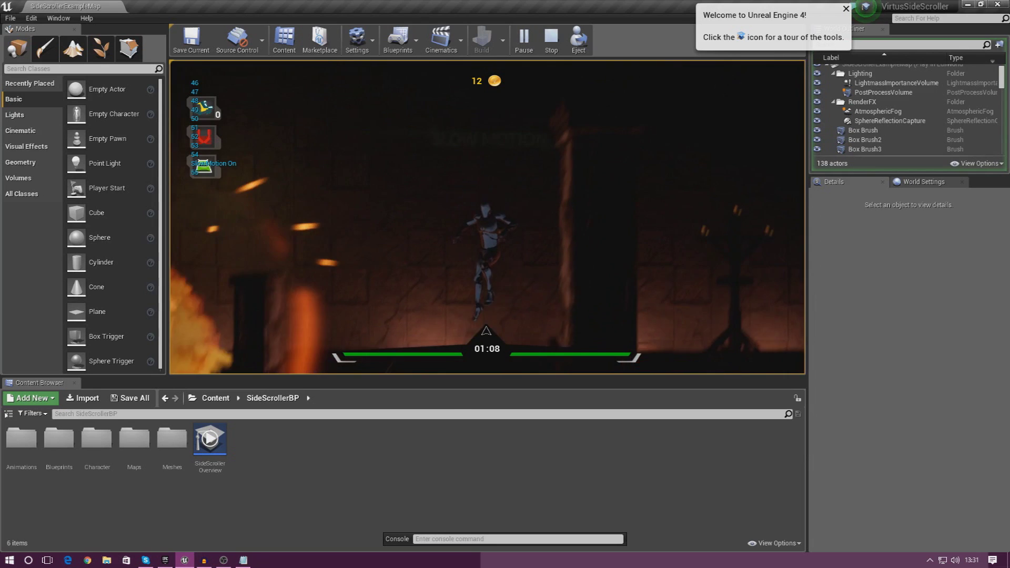
Step: Switch to Notepad and add the line "Slow Motion - Player Blueprint"
key(alt+Tab)
key(Return)
text(Sl)
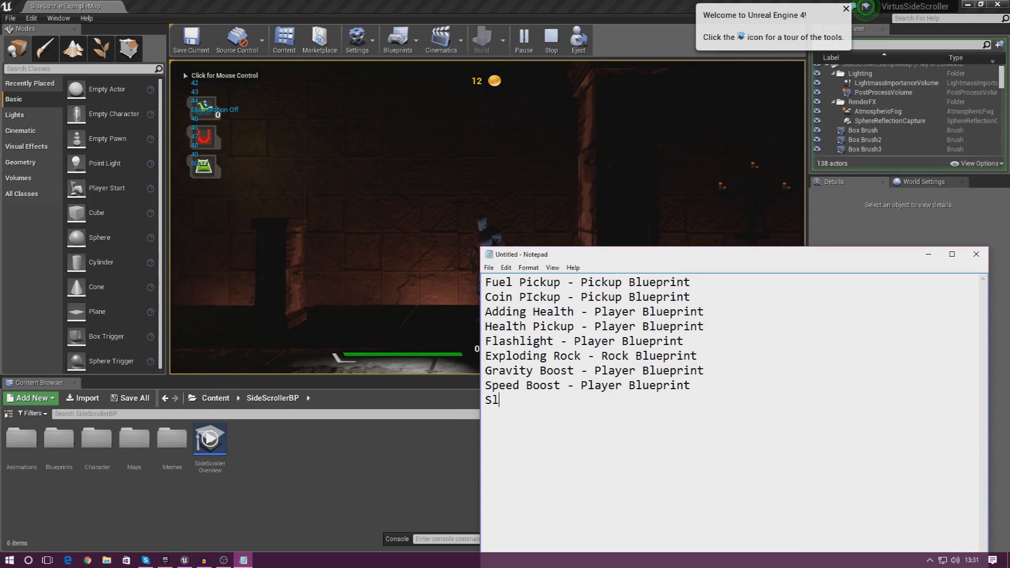
text(ow Motion - Player Blueprint)
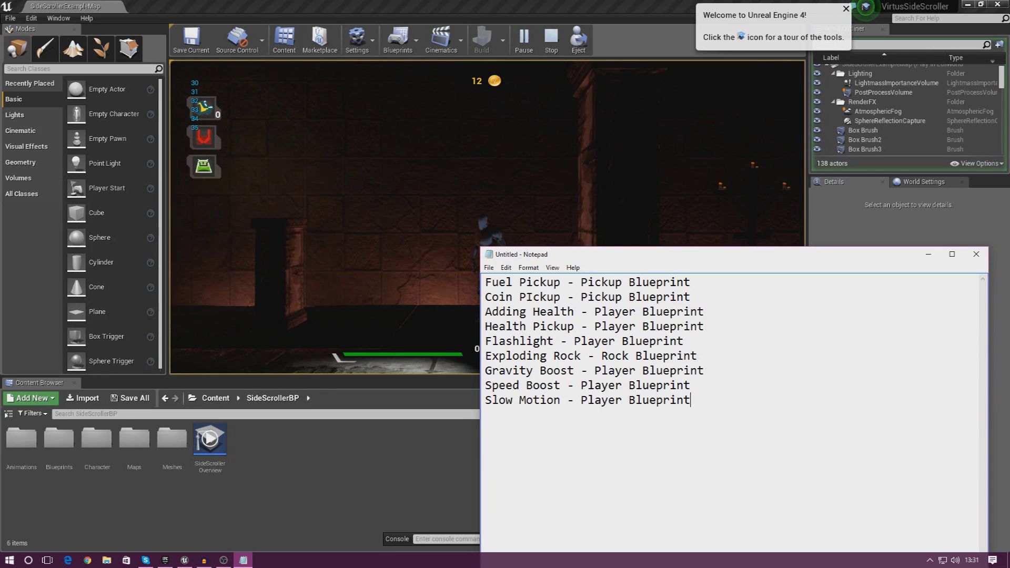
Step: Resume the Unreal game, move the character around the dark passage, and end the play session
key(alt+Tab)
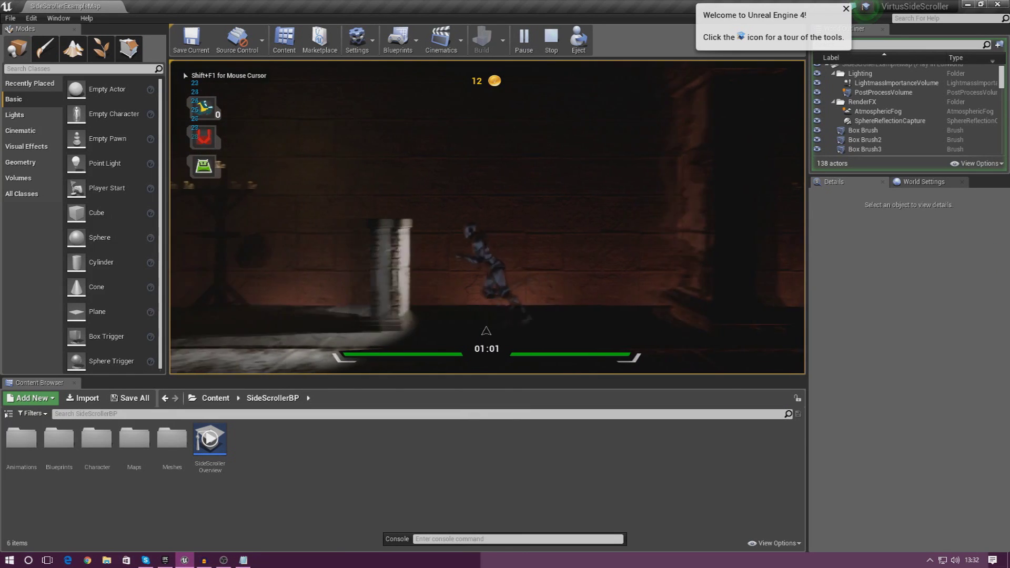
key(Left)
key(space)
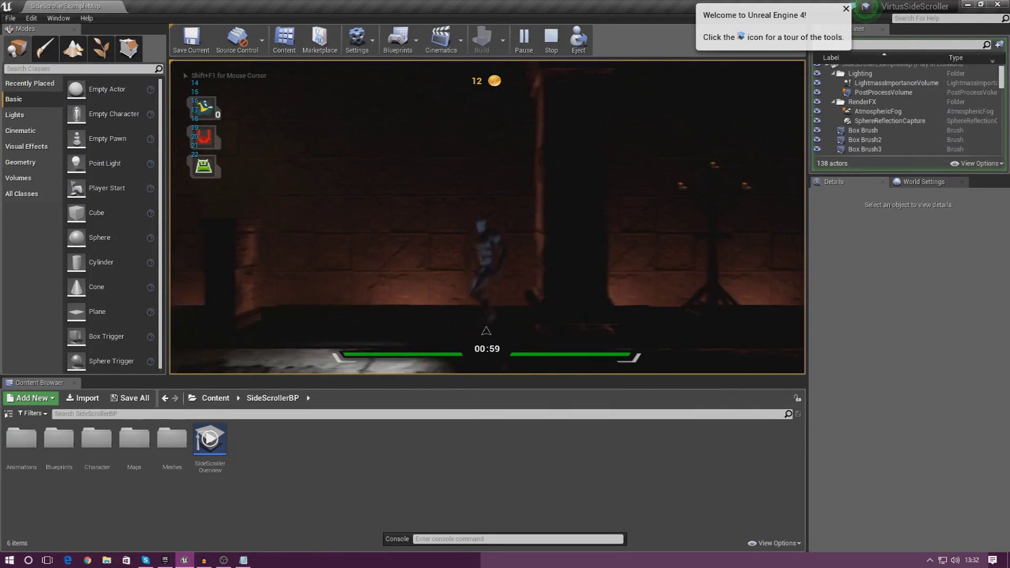
key(Left)
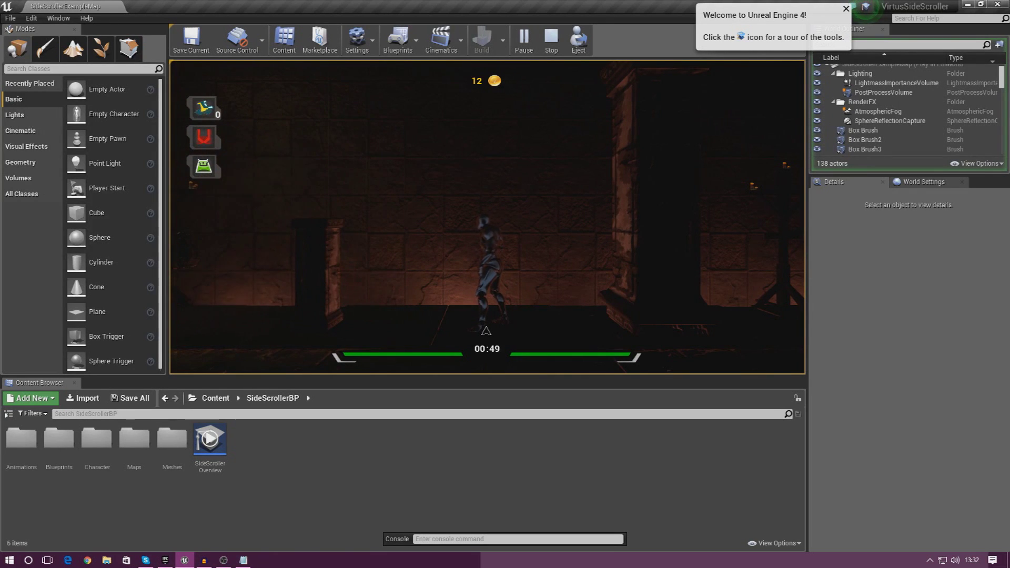
key(Escape)
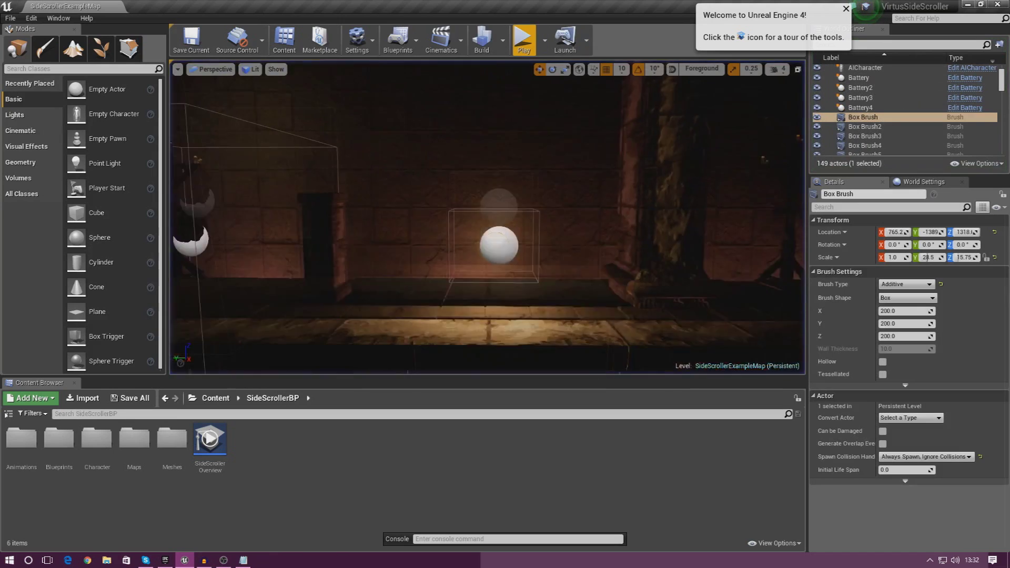
Step: Pull the level view back to show the whole scene and move the Notepad feature list clear of it
key(s)
right_drag(487, 216, 437, 190)
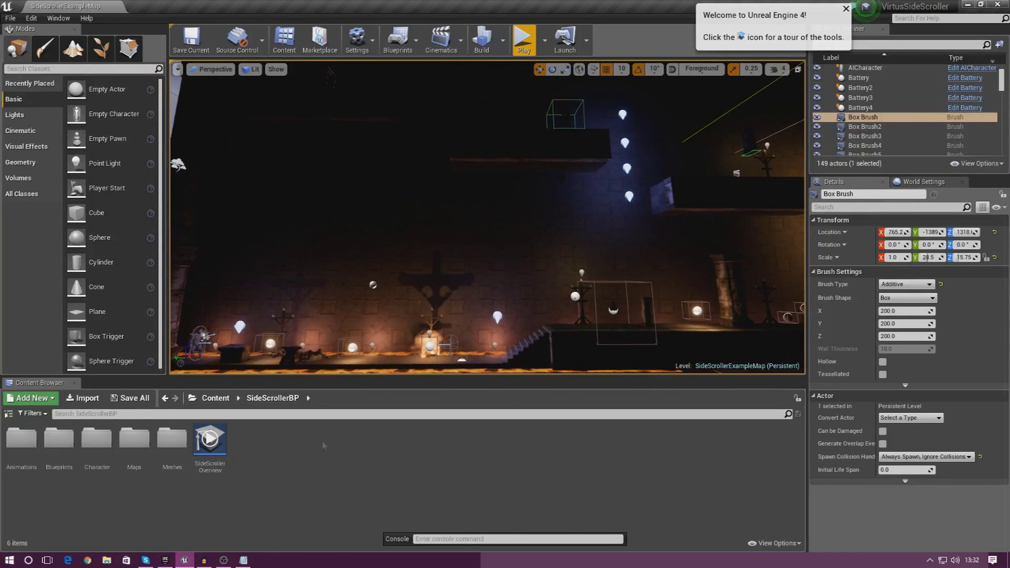
click(243, 561)
drag(555, 257, 741, 103)
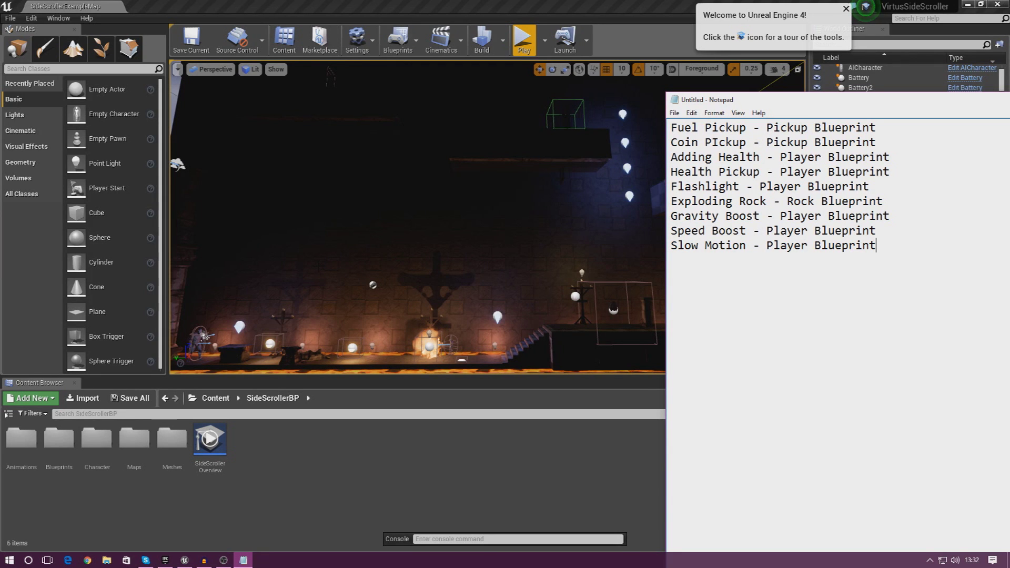
Step: Open the Blueprints folder in Unreal and enlarge the Content Browser so that all its assets fit
click(58, 452)
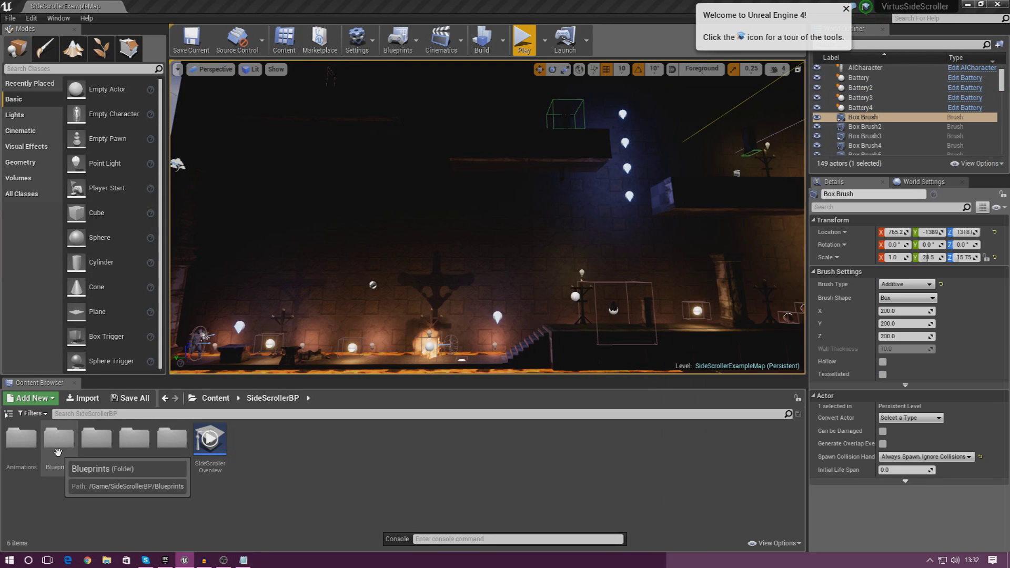
double_click(59, 451)
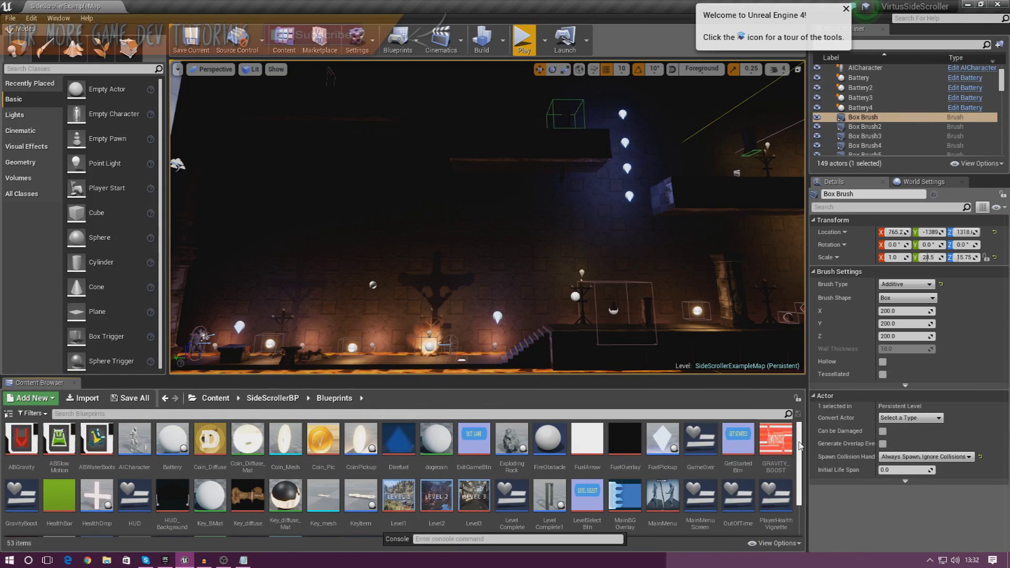
scroll(798, 462, down, 1)
scroll(798, 462, down, 1)
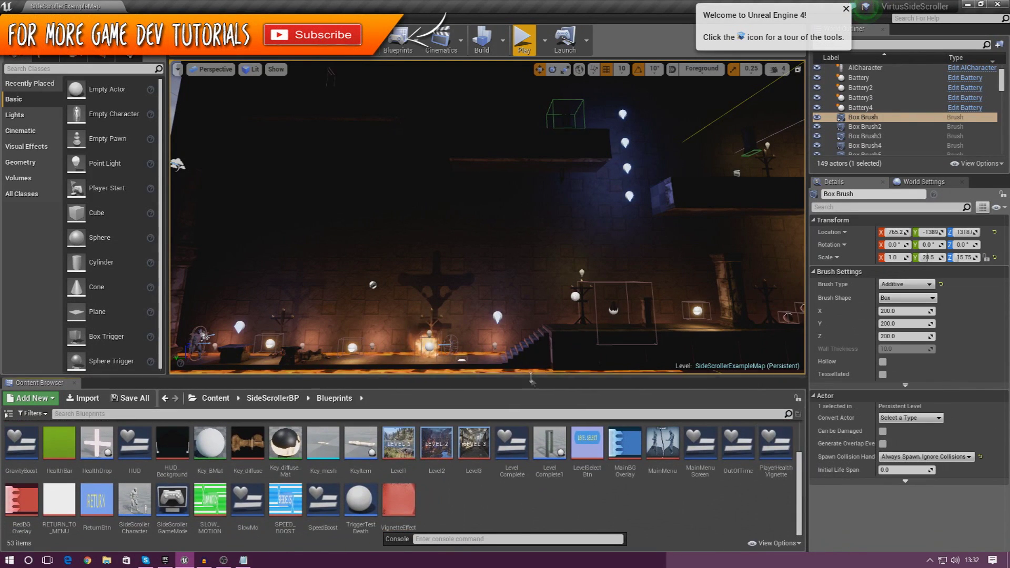
drag(530, 376, 526, 293)
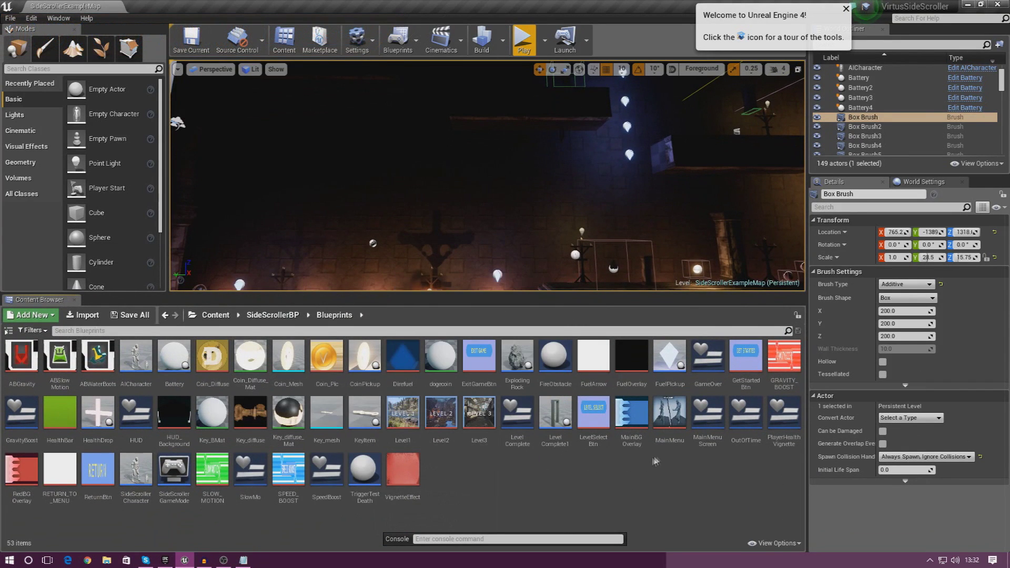
Step: Open the FuelPickup Blueprint, delete its Print String and float-to-string conversion nodes, and close the Blueprint
double_click(675, 364)
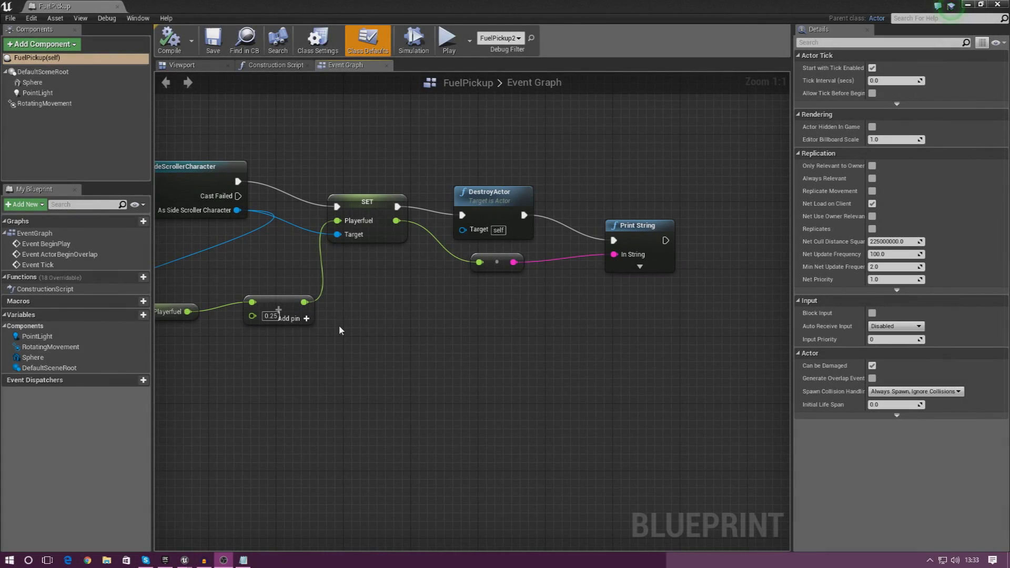
right_drag(340, 327, 307, 360)
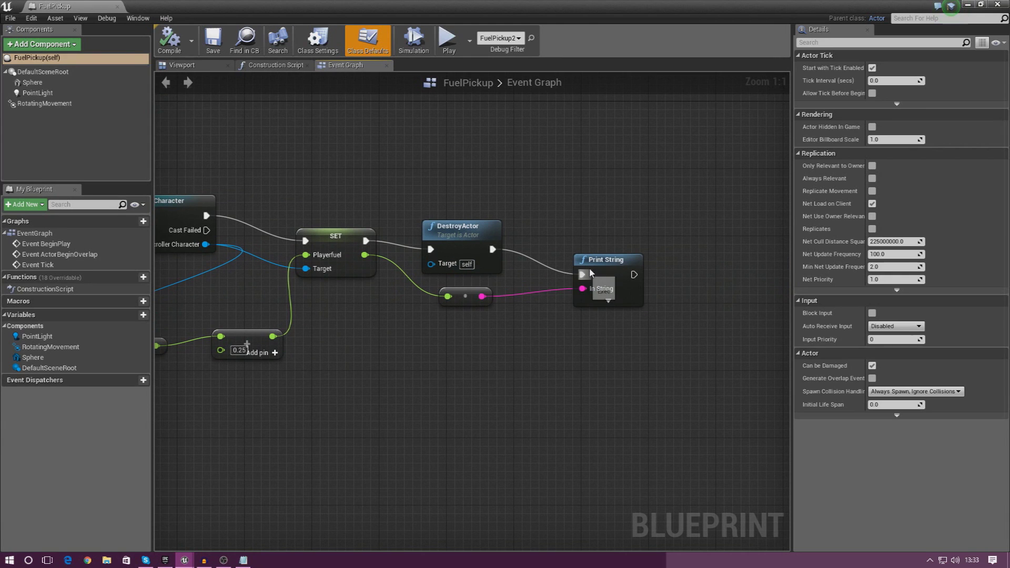
click(605, 261)
scroll(540, 380, down, 4)
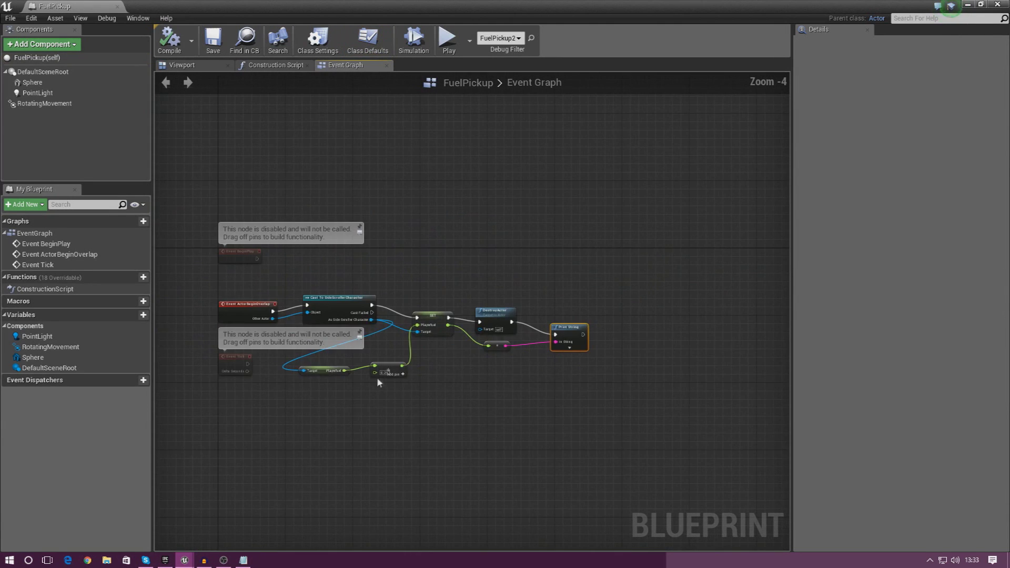
scroll(534, 348, up, 4)
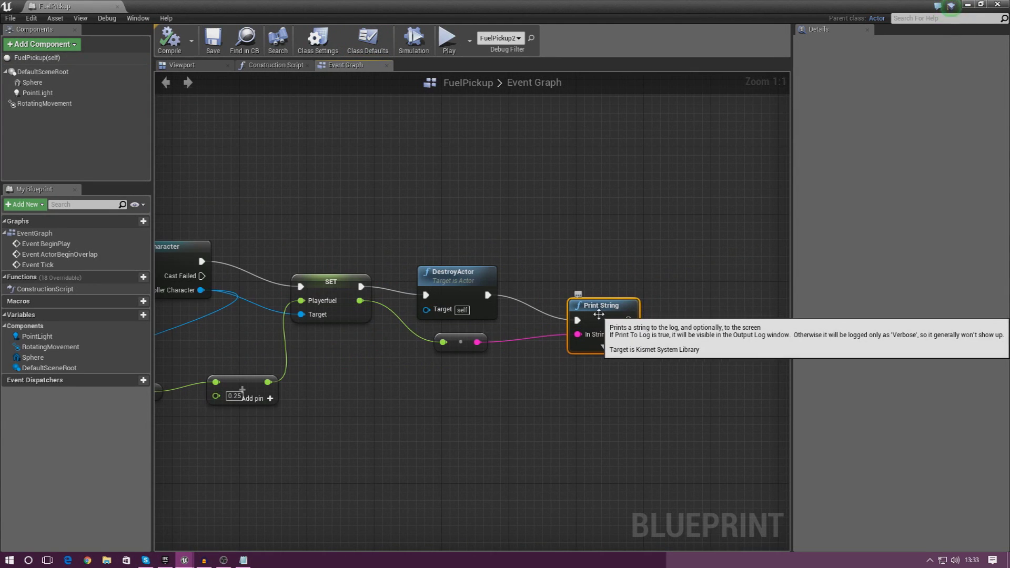
key(Delete)
click(461, 343)
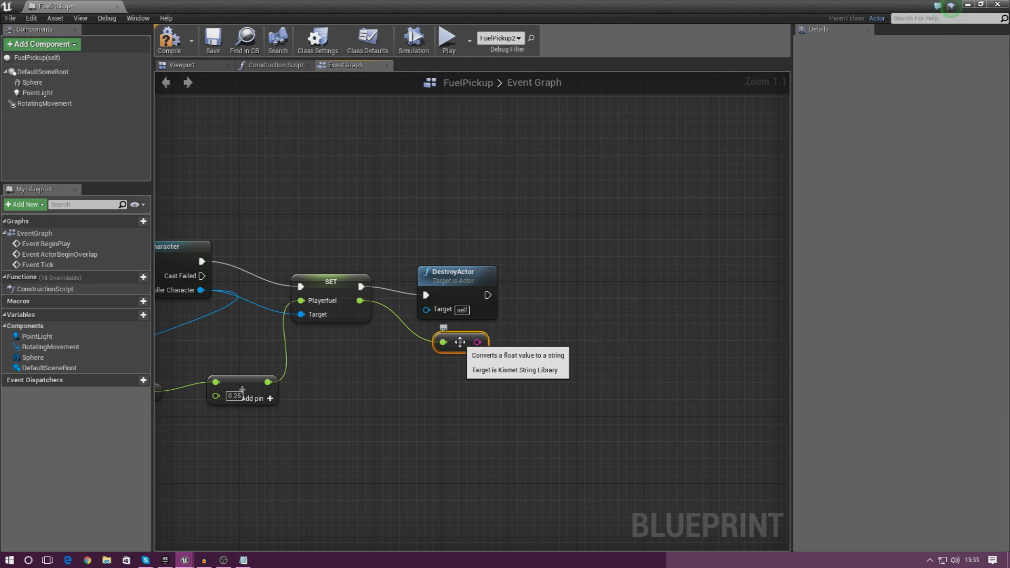
key(Delete)
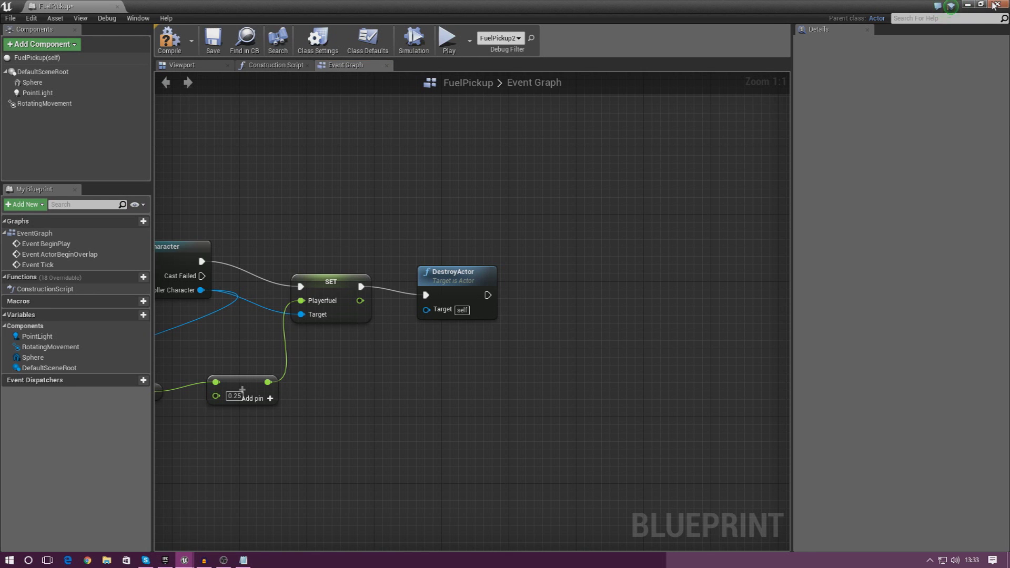
click(998, 7)
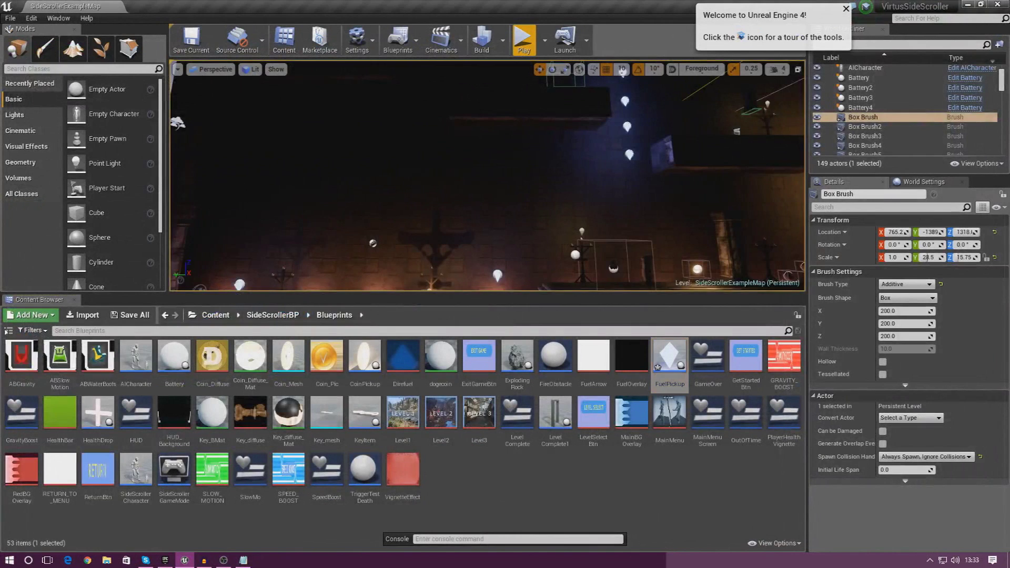
Step: Check the Notepad list, then remove the Print String and its string conversion node from the CoinPickup Blueprint
drag(1009, 106, 938, 124)
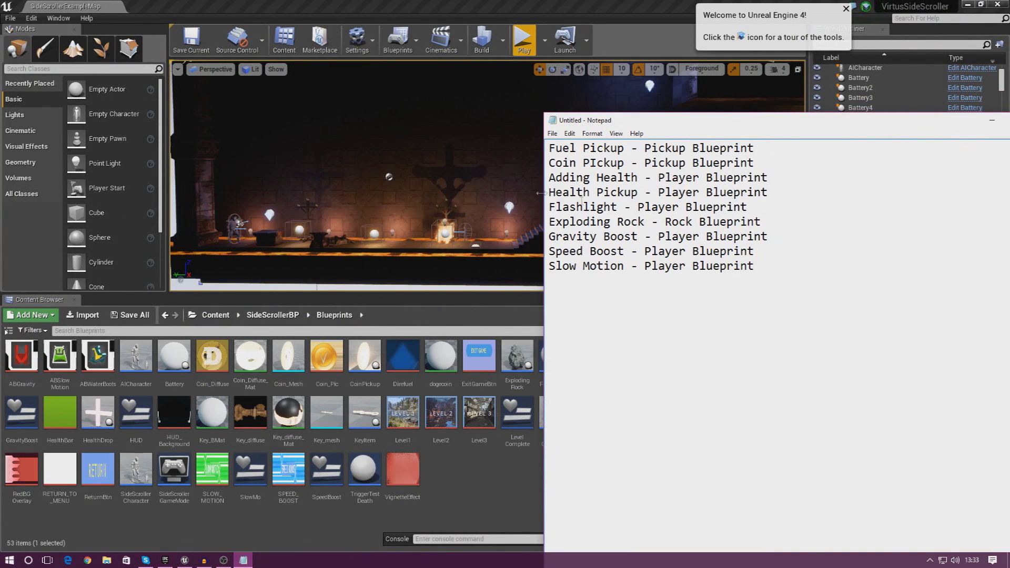
click(469, 476)
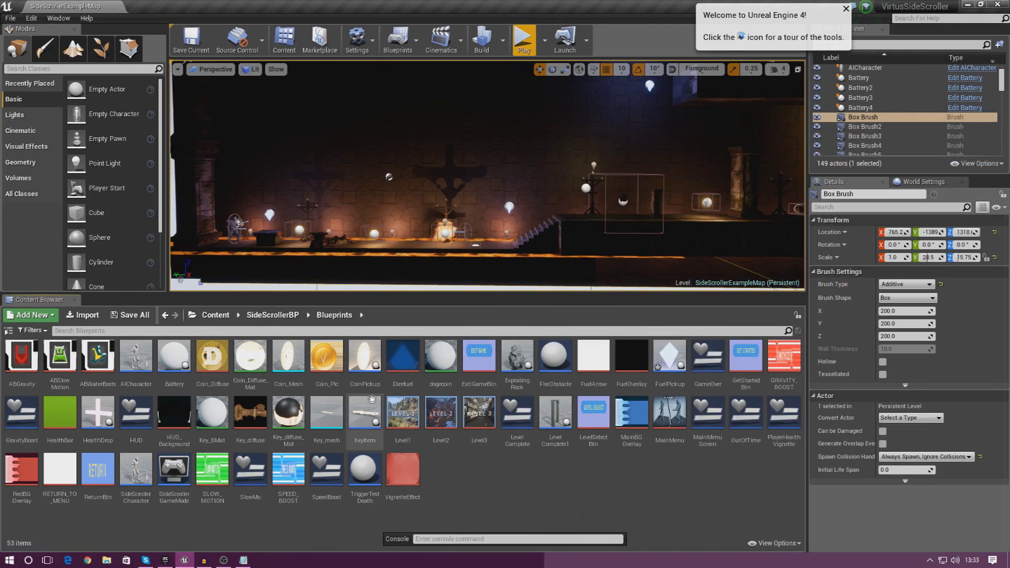
double_click(363, 361)
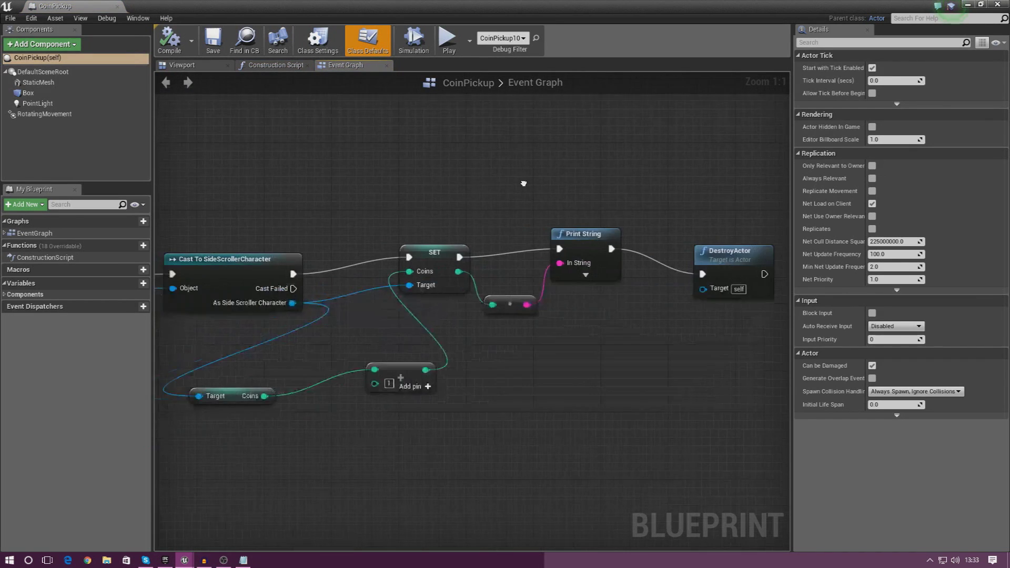
click(539, 264)
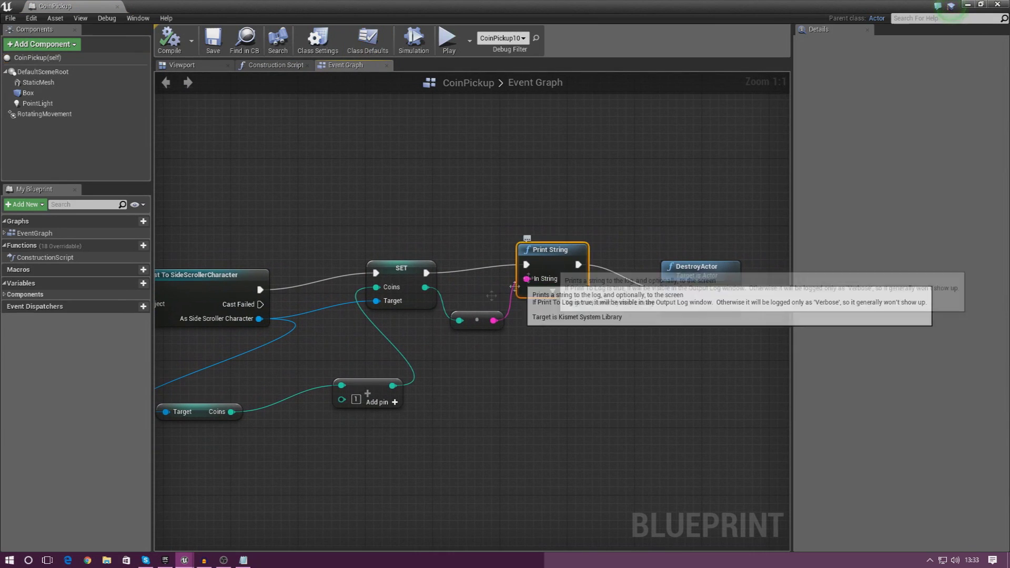
key(Delete)
click(481, 317)
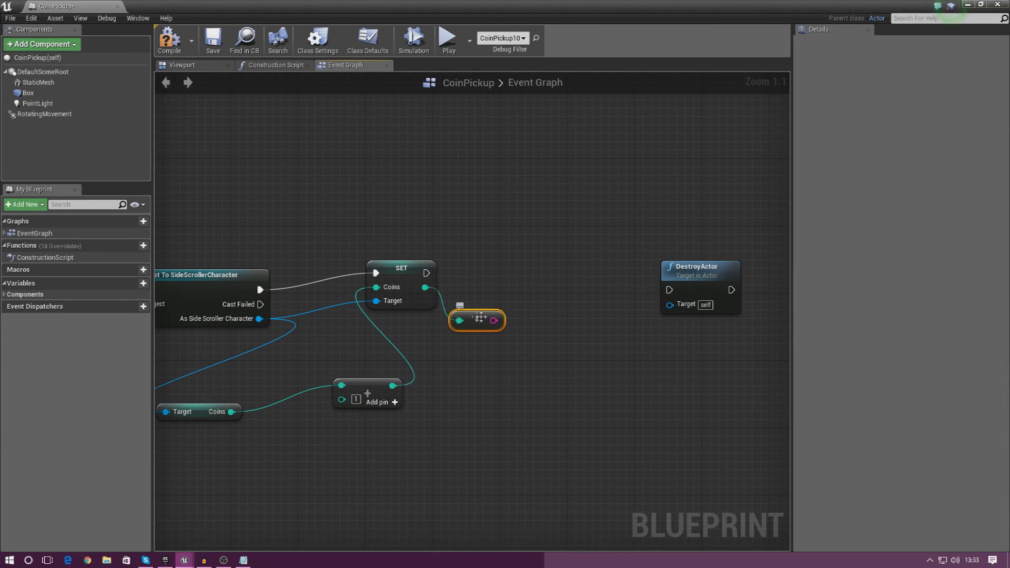
Step: Connect the Coins SET node's execution output to DestroyActor and close the CoinPickup Blueprint
drag(425, 273, 577, 278)
click(514, 247)
right_drag(412, 244, 585, 248)
scroll(585, 248, down, 5)
scroll(579, 237, up, 3)
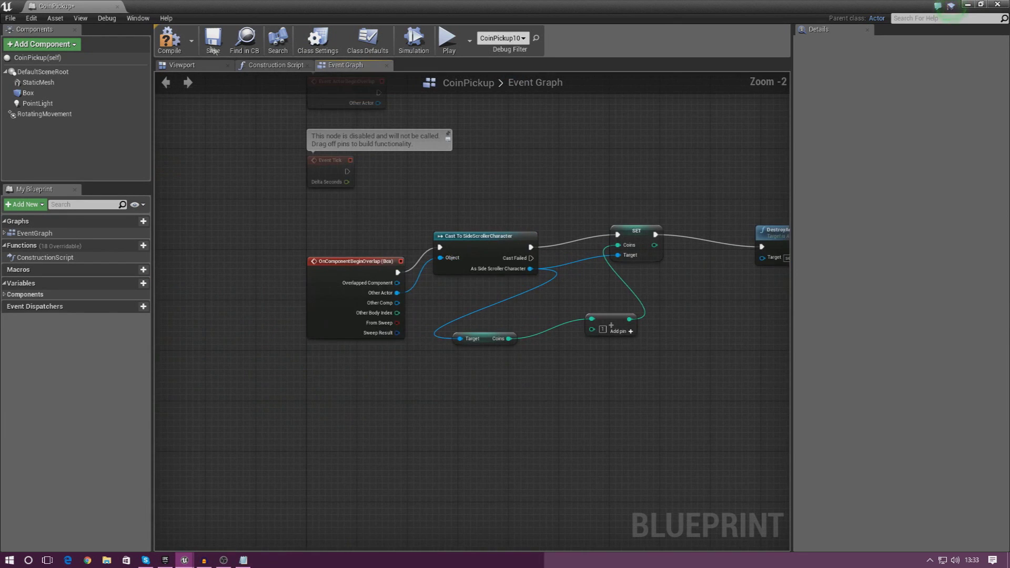
click(117, 6)
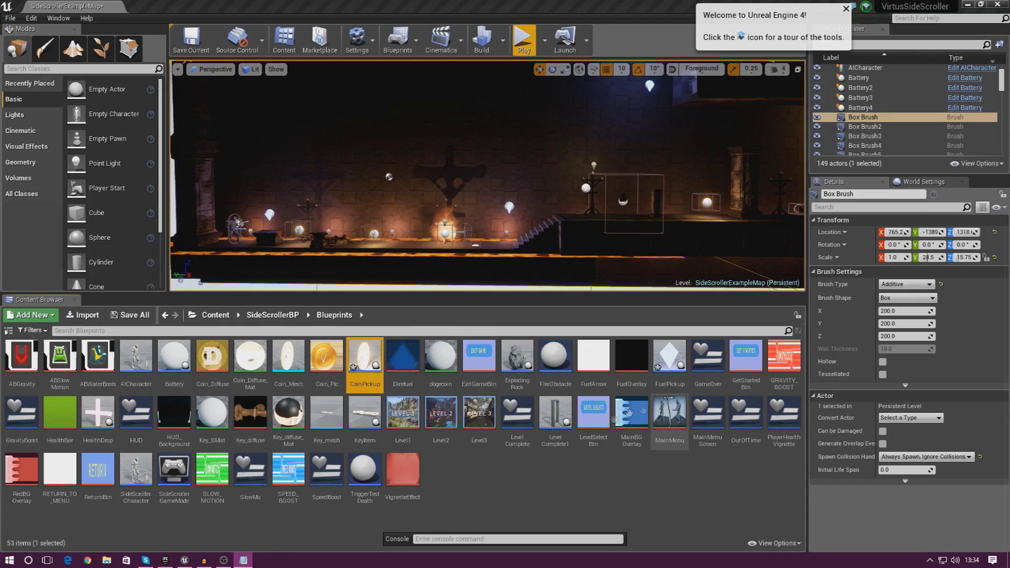
Step: Open the SideScrollerCharacter Blueprint and delete the "Added Health" Print String after the Player Health SET node
click(139, 477)
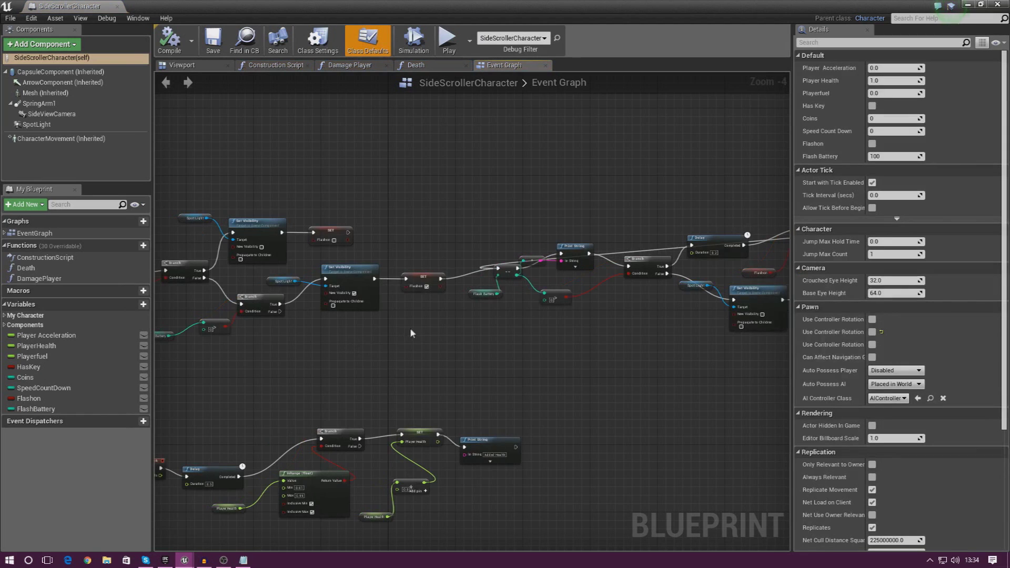
right_drag(361, 376, 523, 363)
scroll(354, 479, down, 2)
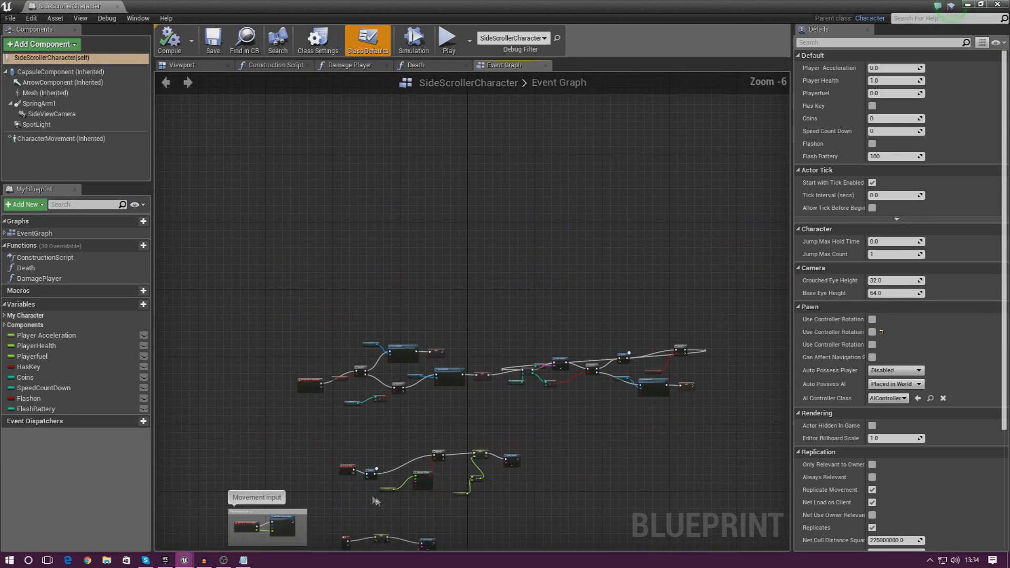
scroll(384, 502, up, 6)
right_drag(488, 371, 229, 316)
right_drag(255, 363, 541, 356)
right_drag(508, 283, 306, 296)
right_drag(659, 331, 403, 344)
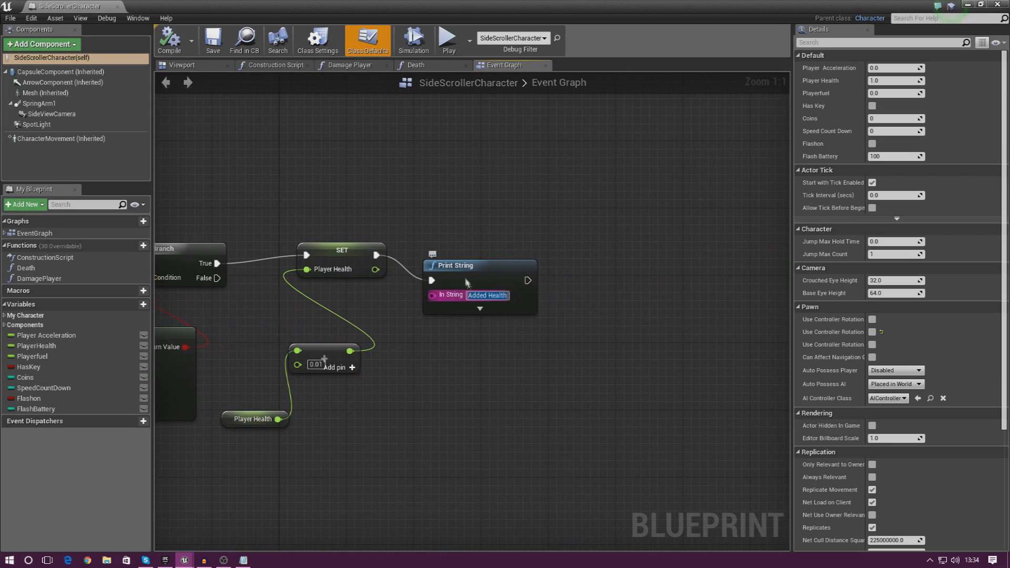
click(465, 273)
key(Delete)
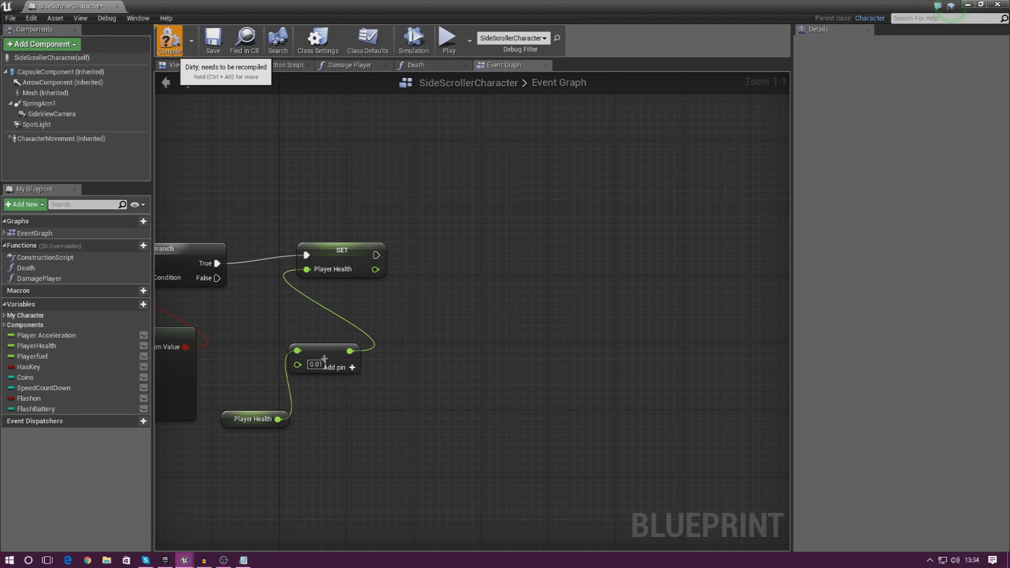
Step: Change the Health Pickup entry in the Notepad list to Pickup Blueprint, and close the SideScrollerCharacter Blueprint
drag(1009, 137, 456, 135)
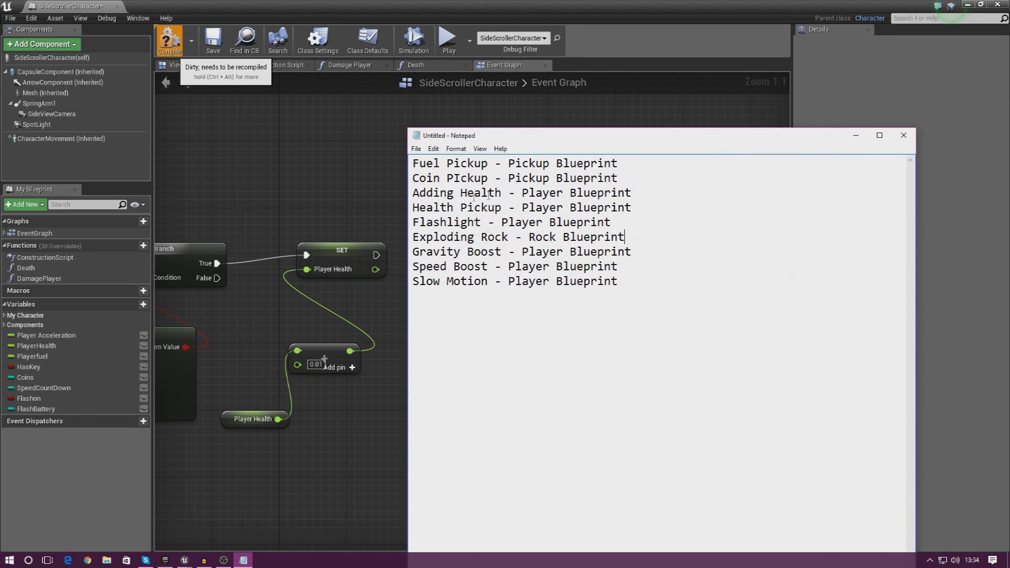
drag(694, 201, 668, 213)
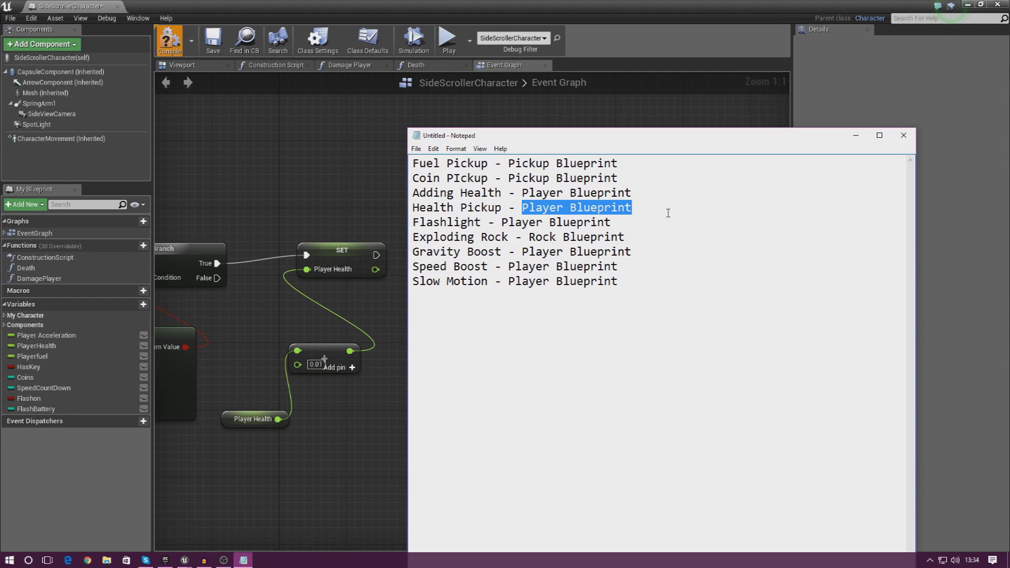
text(Pick)
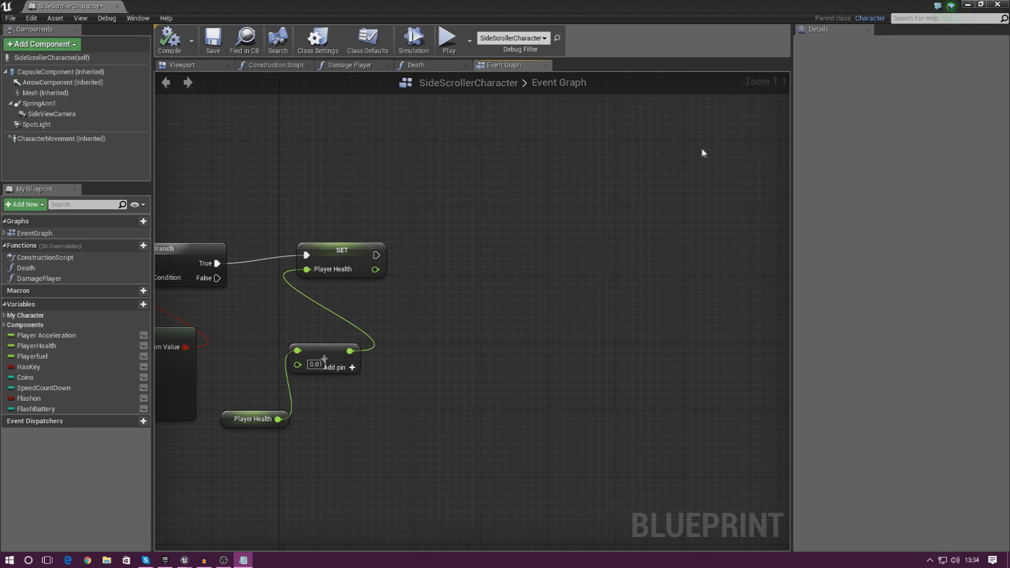
click(999, 4)
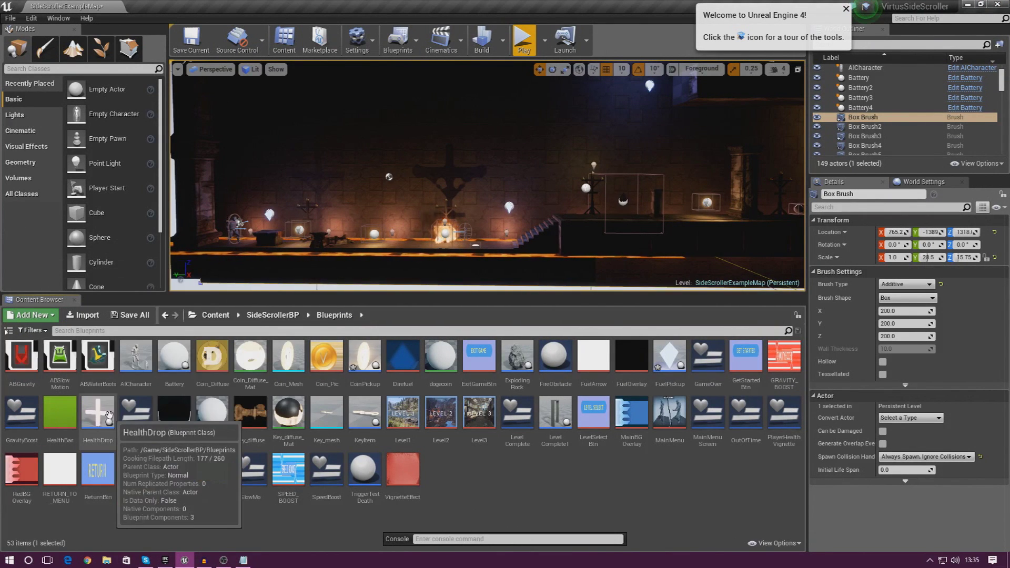
Step: Remove the Print String and float-to-string conversion nodes from the HealthDrop Blueprint, and compile and close it
click(93, 420)
double_click(93, 421)
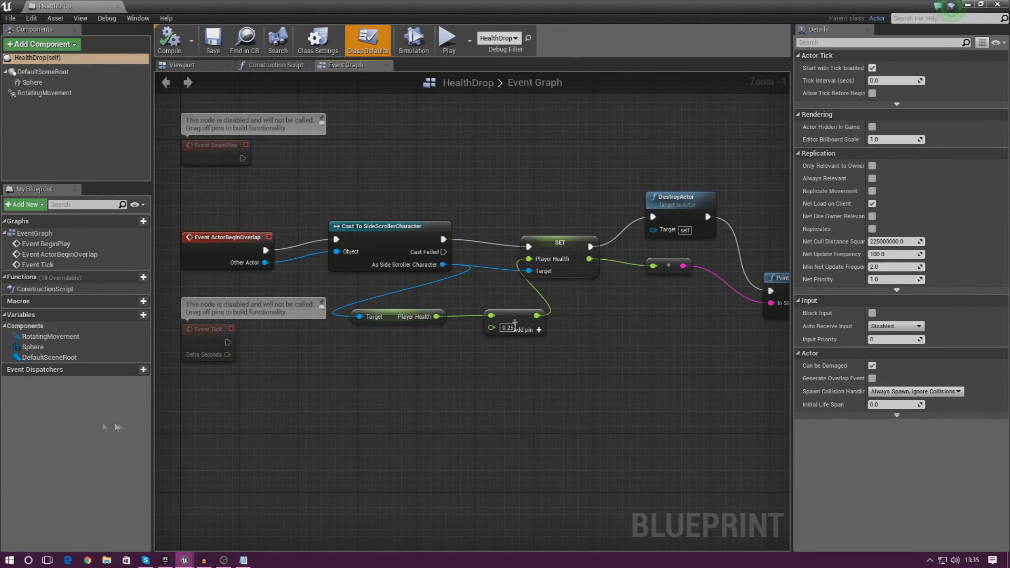
right_drag(506, 307, 401, 309)
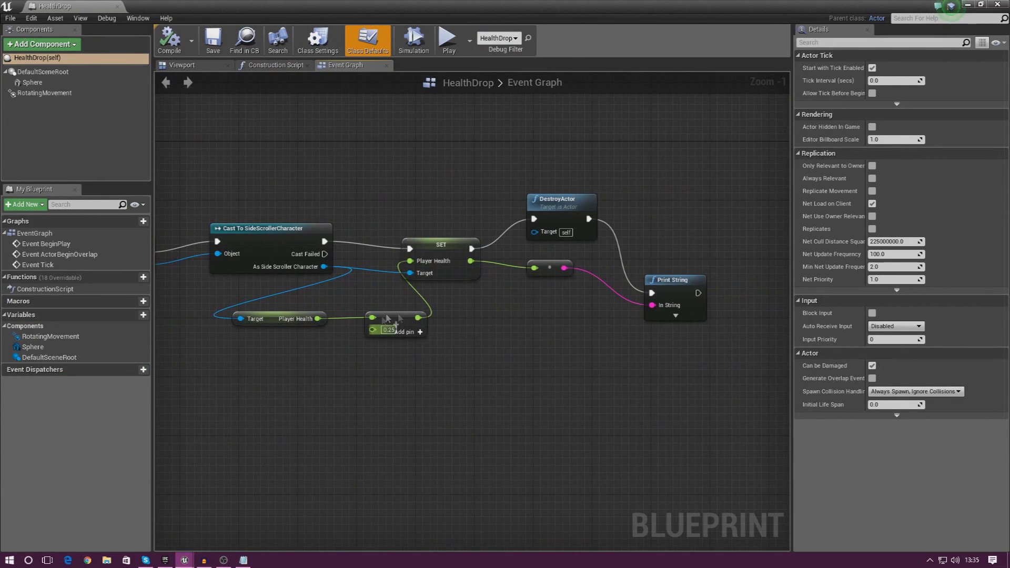
right_drag(627, 294, 470, 263)
click(513, 262)
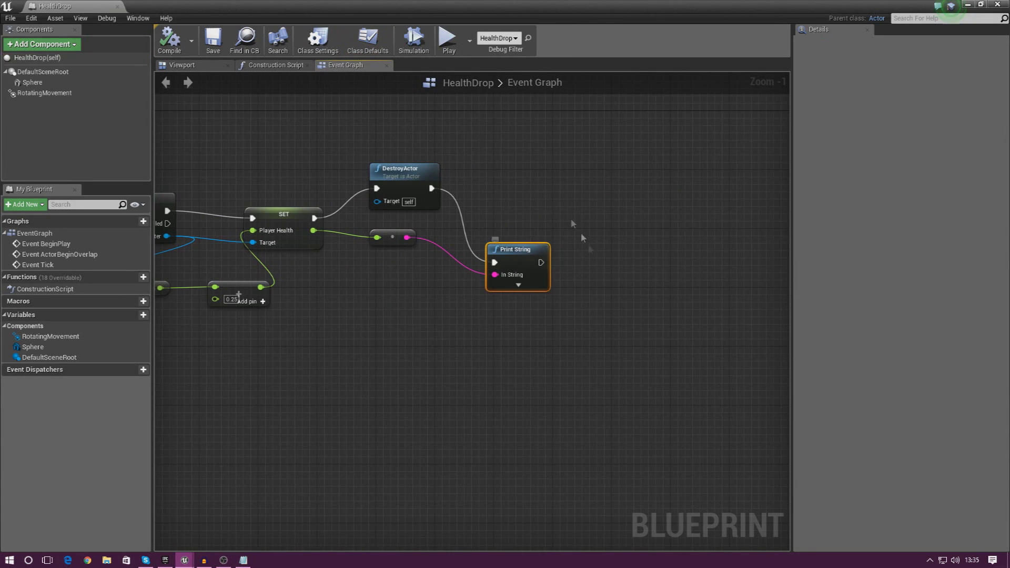
key(Delete)
click(392, 237)
key(Delete)
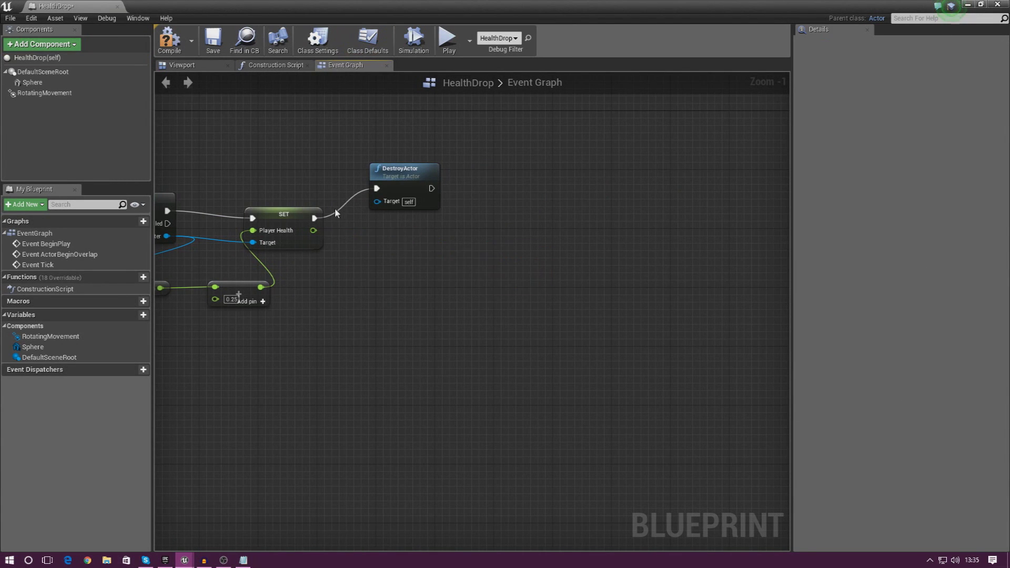
right_drag(335, 208, 465, 279)
click(171, 46)
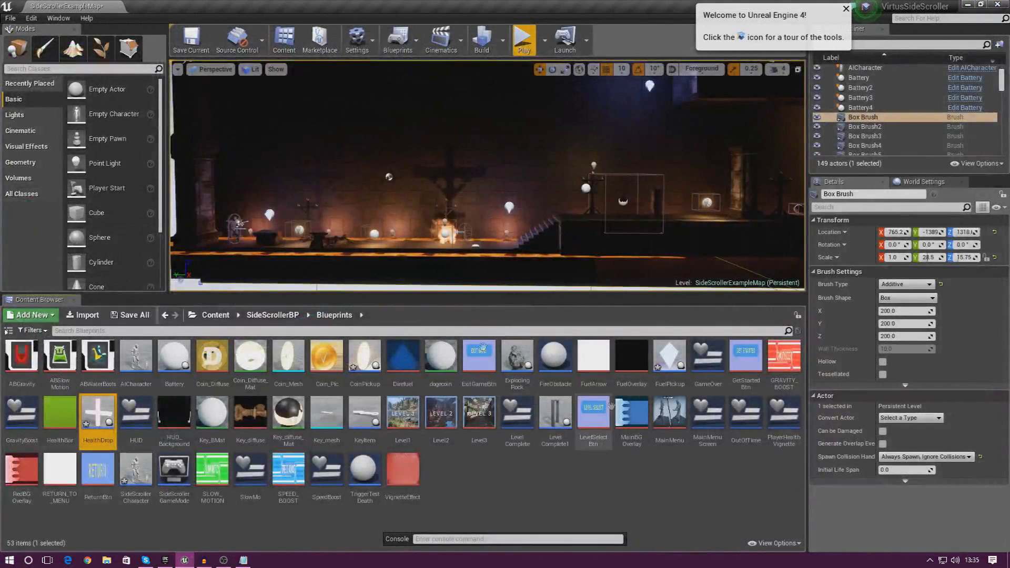
Step: Check the Notepad list for the next feature and open the SideScrollerCharacter Blueprint
key(alt+Tab)
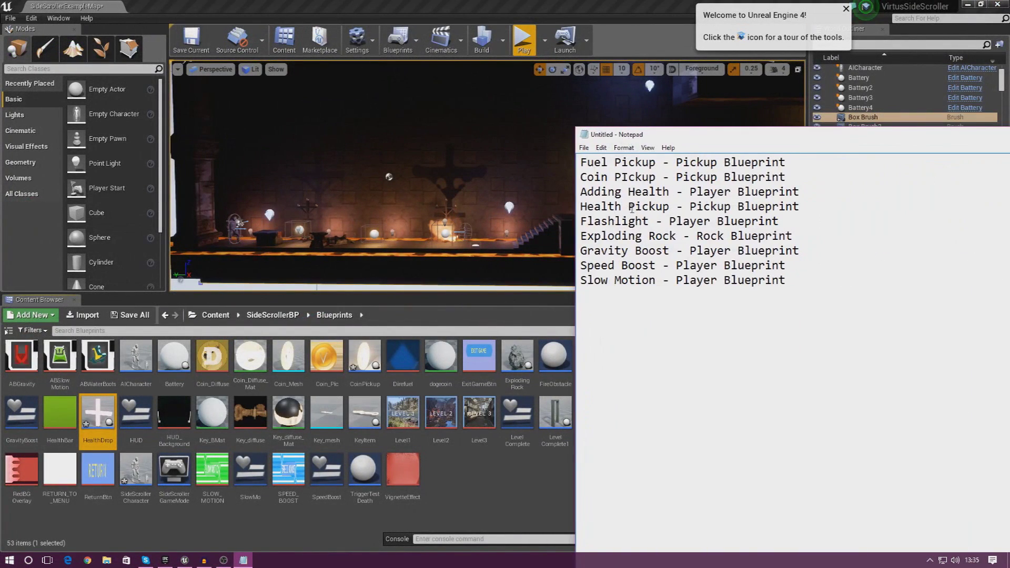
drag(642, 141, 1009, 103)
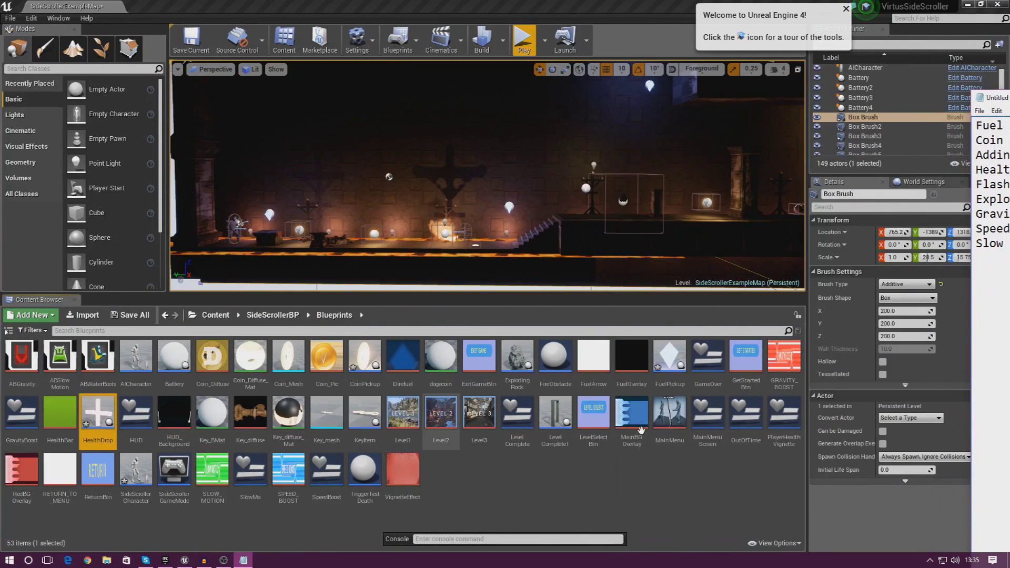
double_click(136, 475)
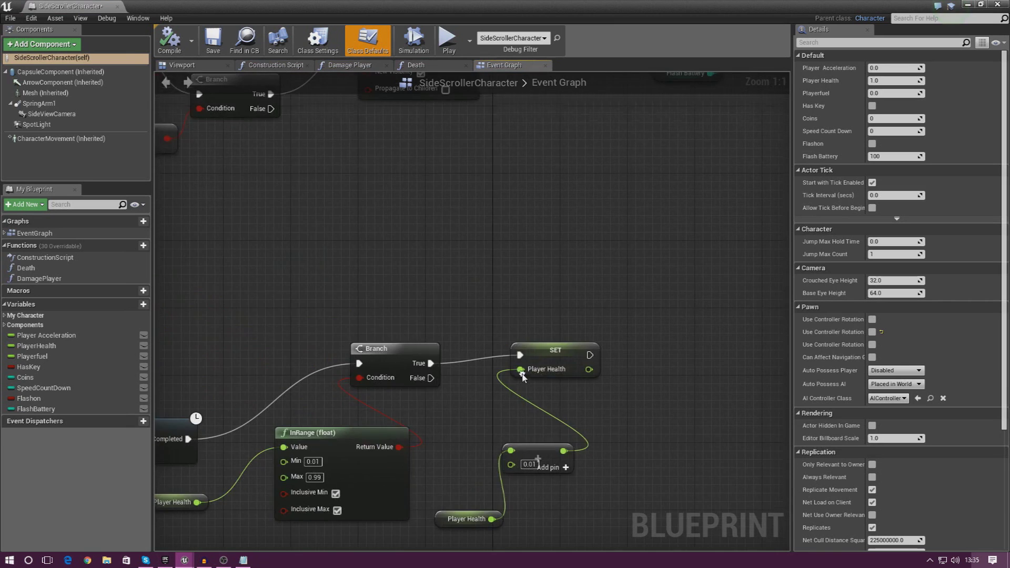
Step: Delete the Print String and its string conversion node after the Flash Battery decrement in the flashlight logic
scroll(522, 377, down, 8)
scroll(405, 303, up, 5)
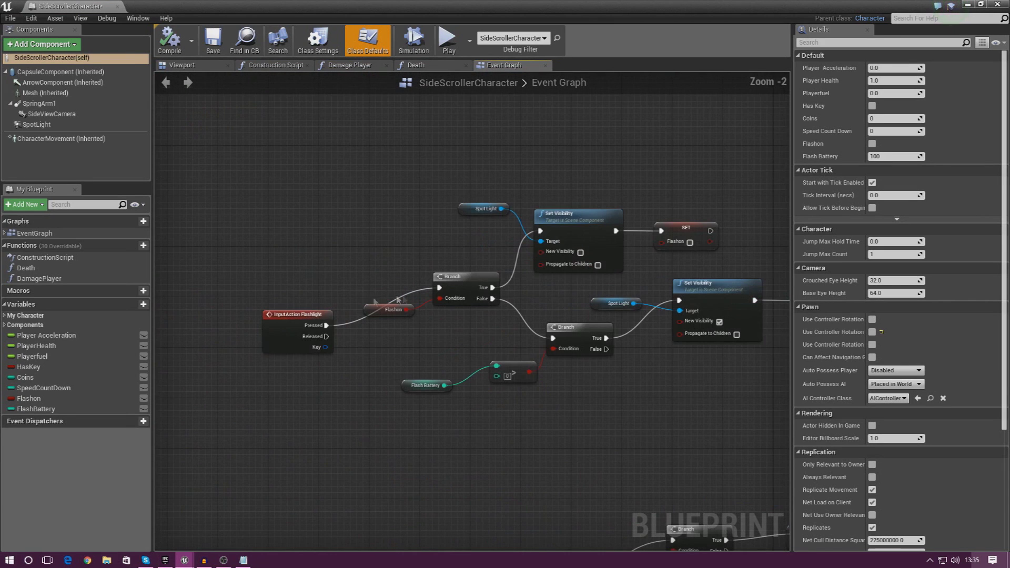
right_drag(549, 309, 264, 292)
right_drag(679, 338, 432, 341)
right_drag(623, 342, 392, 345)
scroll(303, 272, up, 2)
right_drag(303, 272, 472, 301)
click(465, 312)
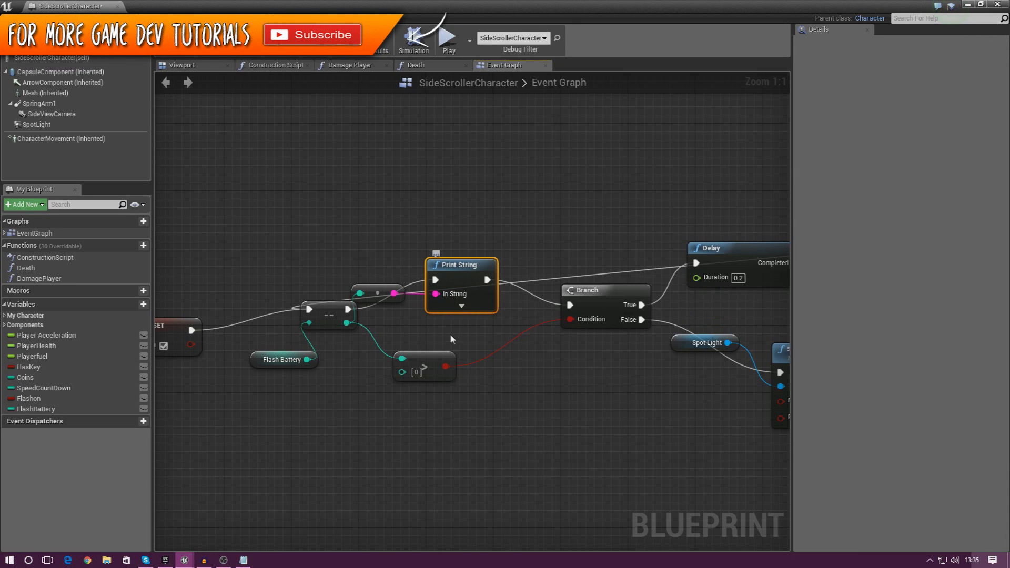
drag(477, 282, 486, 264)
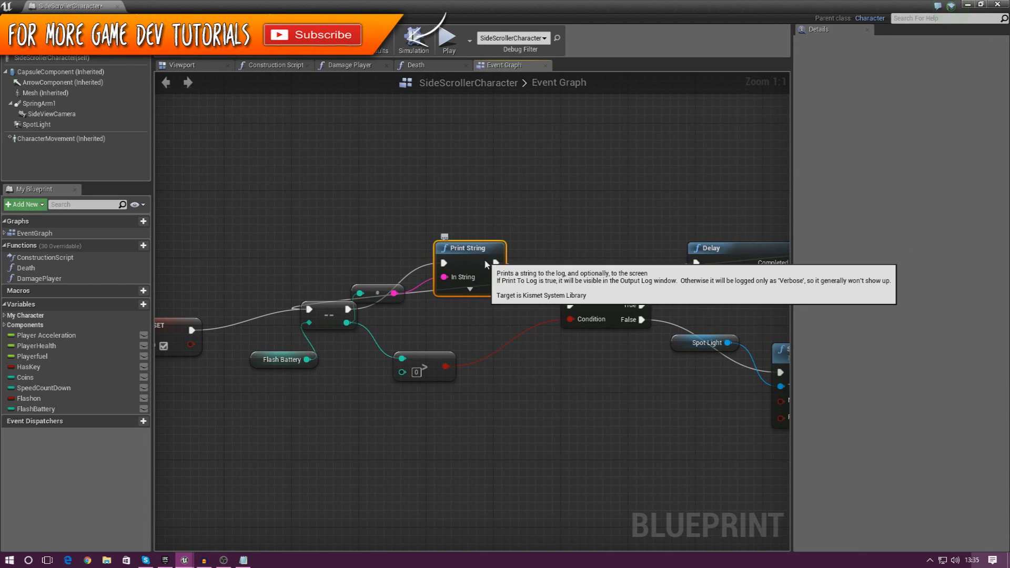
key(Delete)
click(377, 294)
key(Delete)
Step: Connect the Flash Battery decrement node's execution output to the following Branch, and compile the Blueprint
drag(347, 310, 573, 307)
right_drag(313, 256, 470, 285)
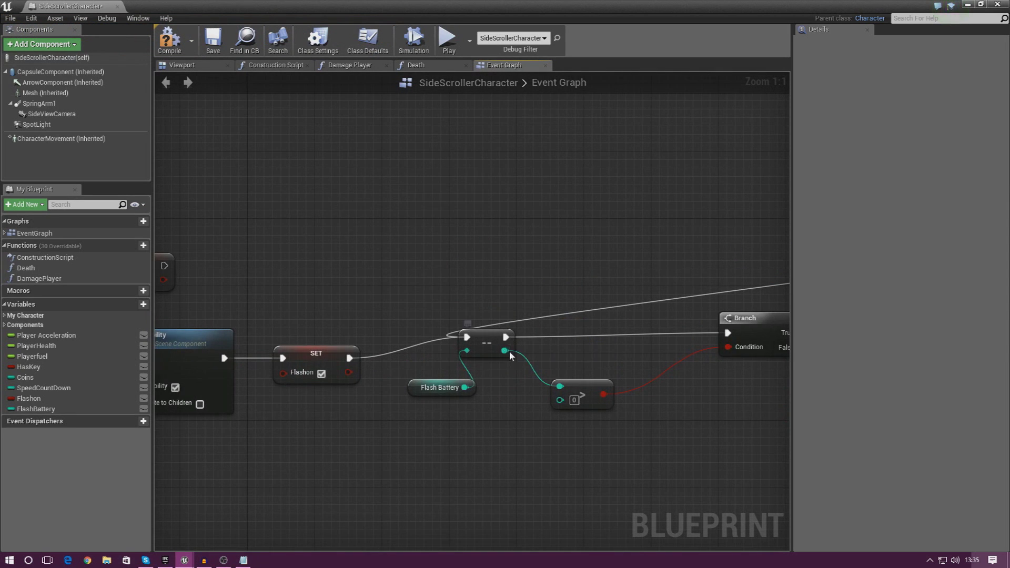
scroll(468, 385, down, 8)
right_drag(386, 411, 514, 383)
scroll(598, 292, up, 5)
right_drag(407, 396, 500, 313)
right_drag(685, 315, 547, 333)
scroll(546, 333, down, 4)
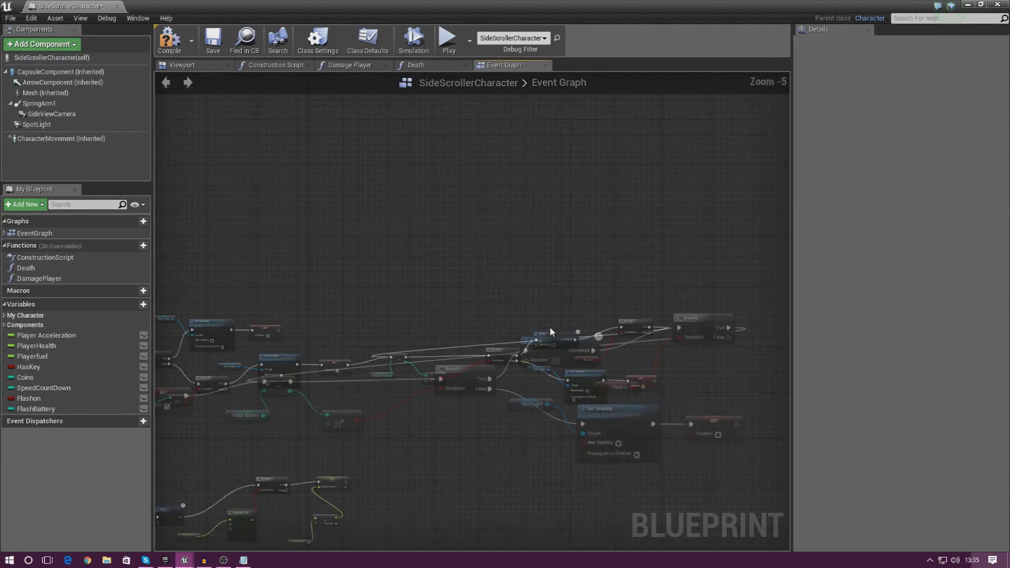
click(179, 42)
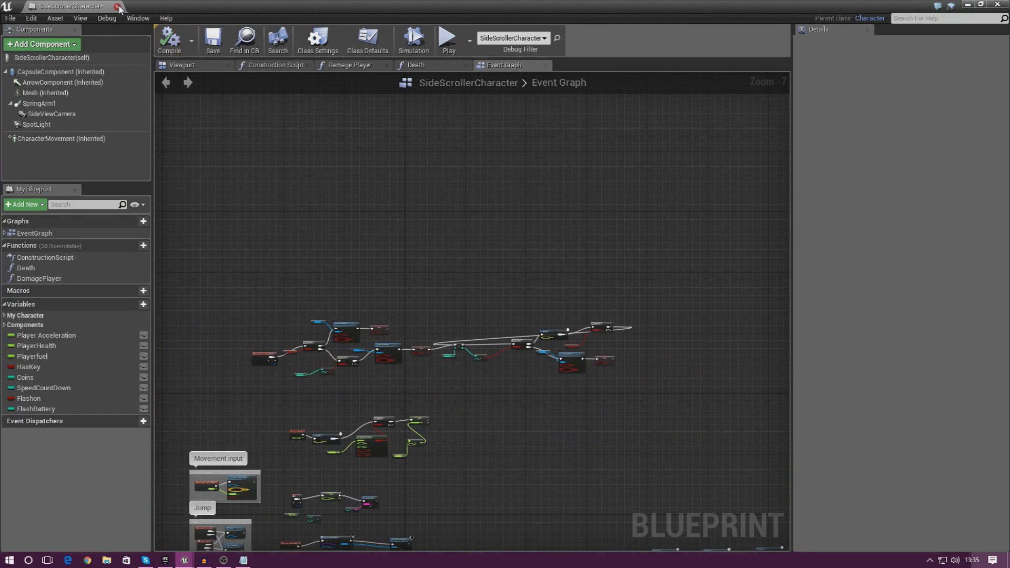
Step: Check the Notepad list, close the SideScrollerCharacter Blueprint, and open the ExplodingRock Blueprint
drag(1009, 98, 1009, 122)
drag(971, 255, 547, 255)
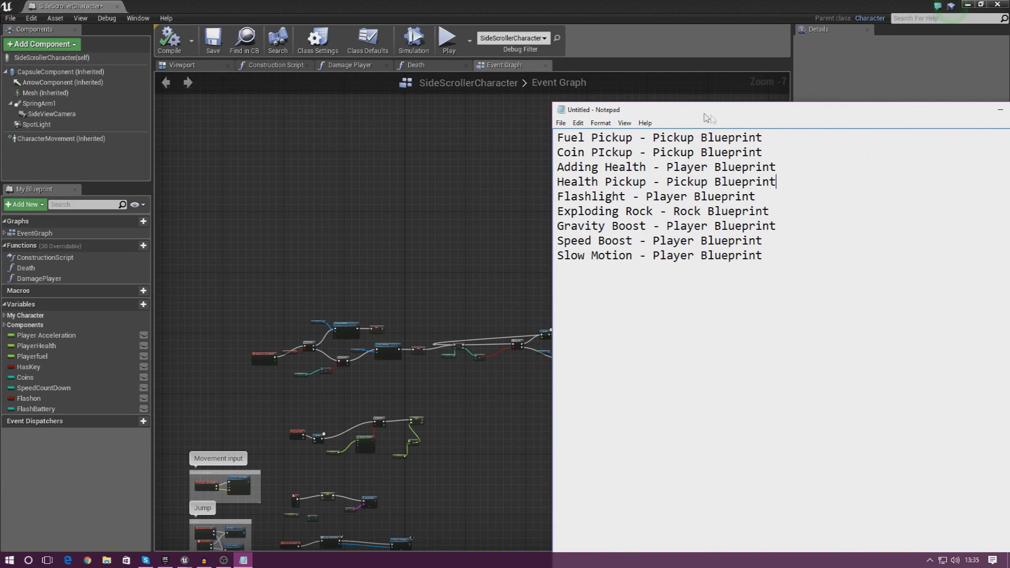
drag(704, 114, 1009, 114)
click(997, 5)
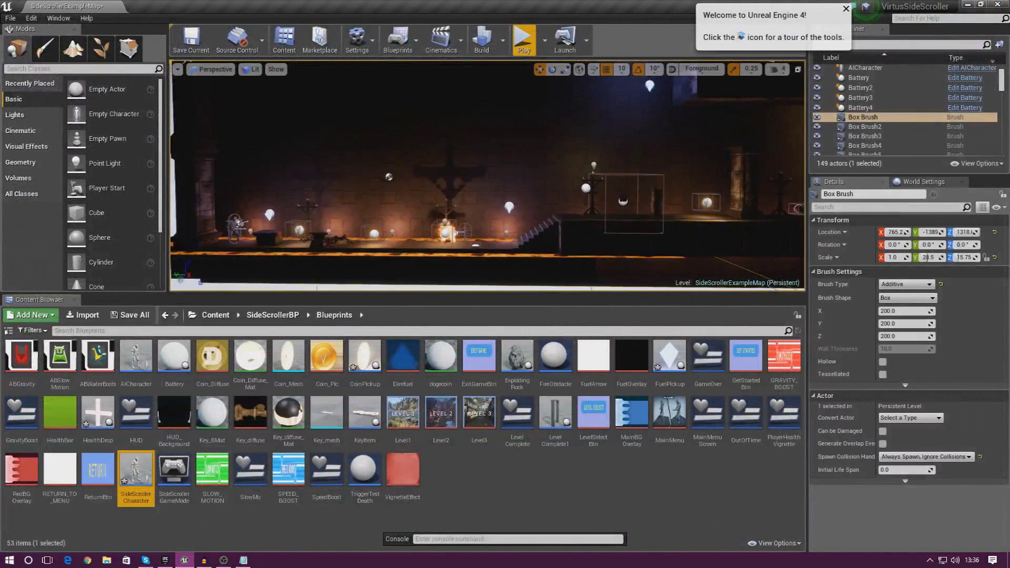
double_click(515, 365)
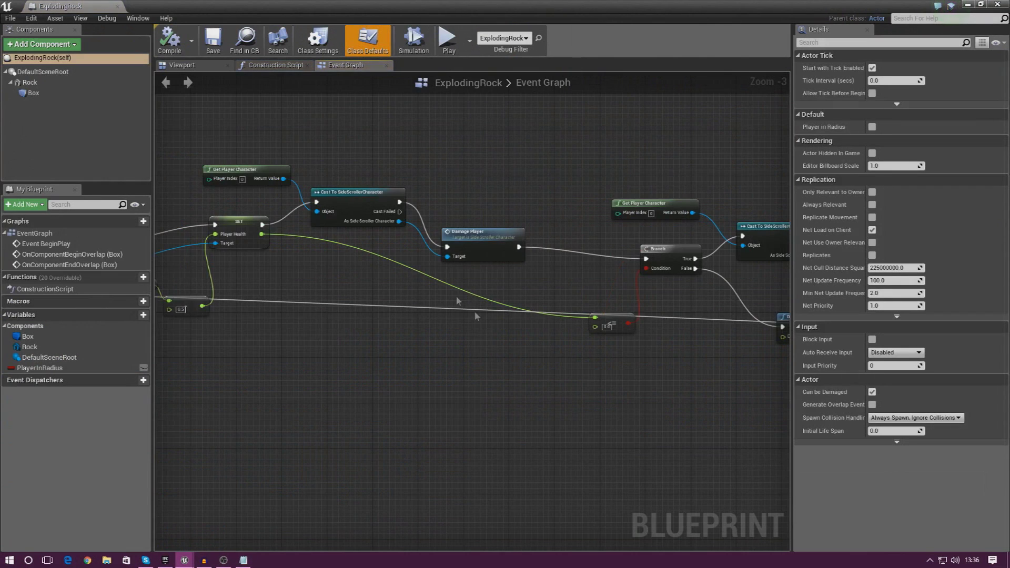
Step: Delete the "In" and "Out" Print String nodes after the two Player in Radius SET nodes
right_drag(587, 279, 423, 335)
scroll(423, 335, down, 3)
right_drag(238, 400, 576, 352)
scroll(387, 387, up, 4)
scroll(574, 353, down, 2)
right_drag(546, 431, 560, 348)
scroll(539, 424, up, 4)
right_drag(325, 409, 483, 415)
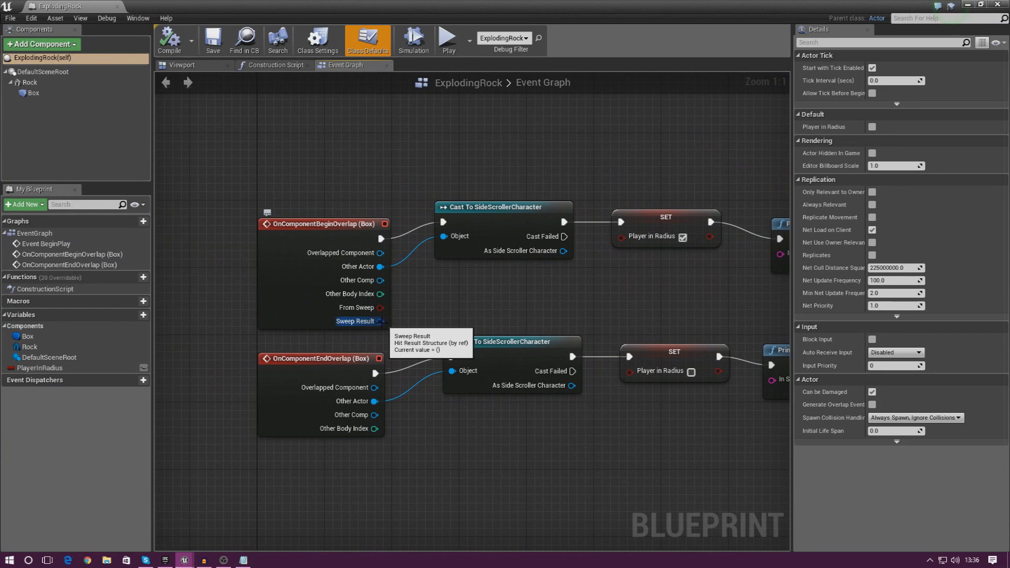
right_drag(643, 362, 514, 351)
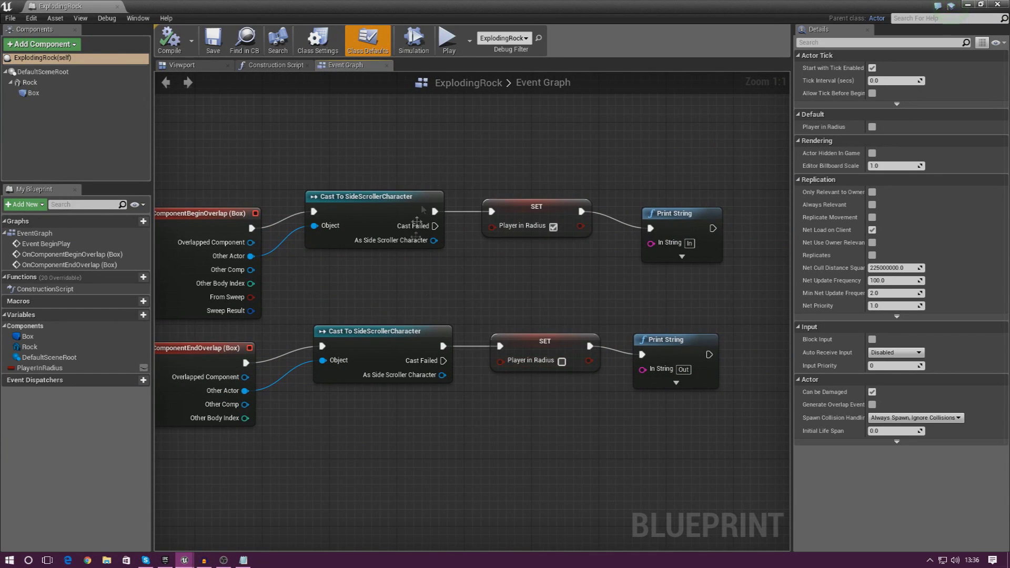
drag(522, 180, 532, 417)
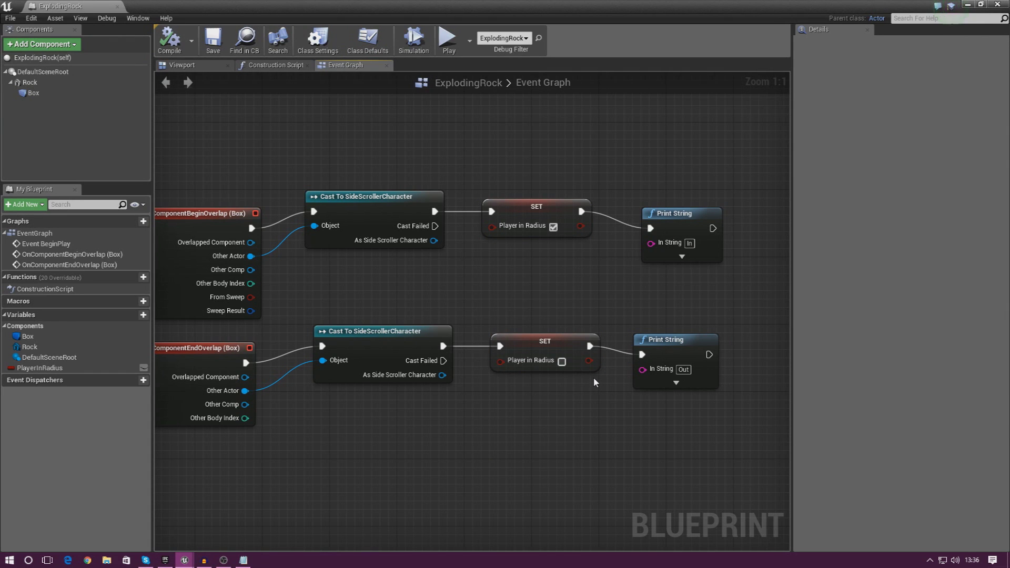
drag(681, 422, 686, 186)
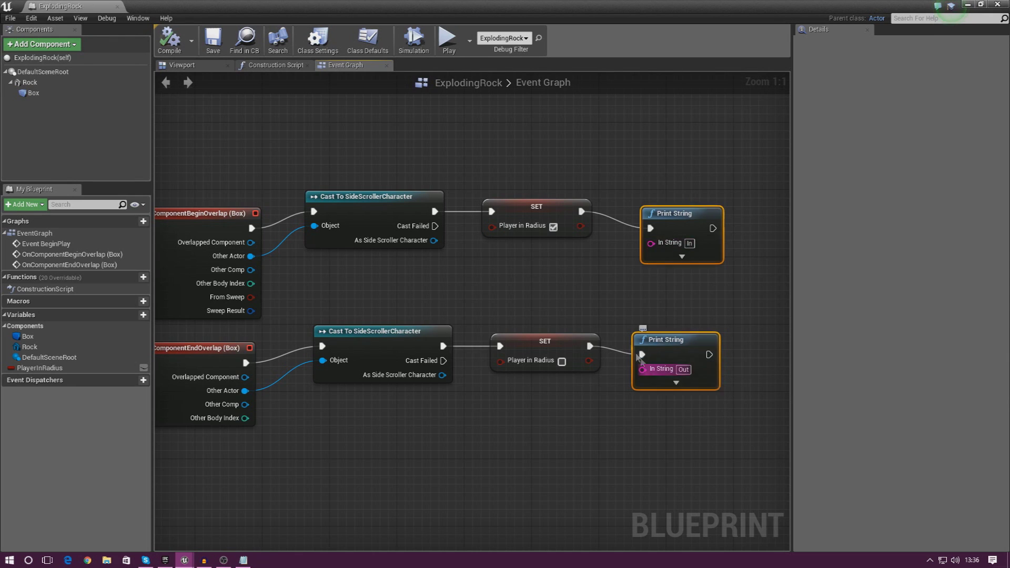
key(Delete)
Step: Compile and close the ExplodingRock Blueprint, and bring the Notepad feature list back into view
click(169, 39)
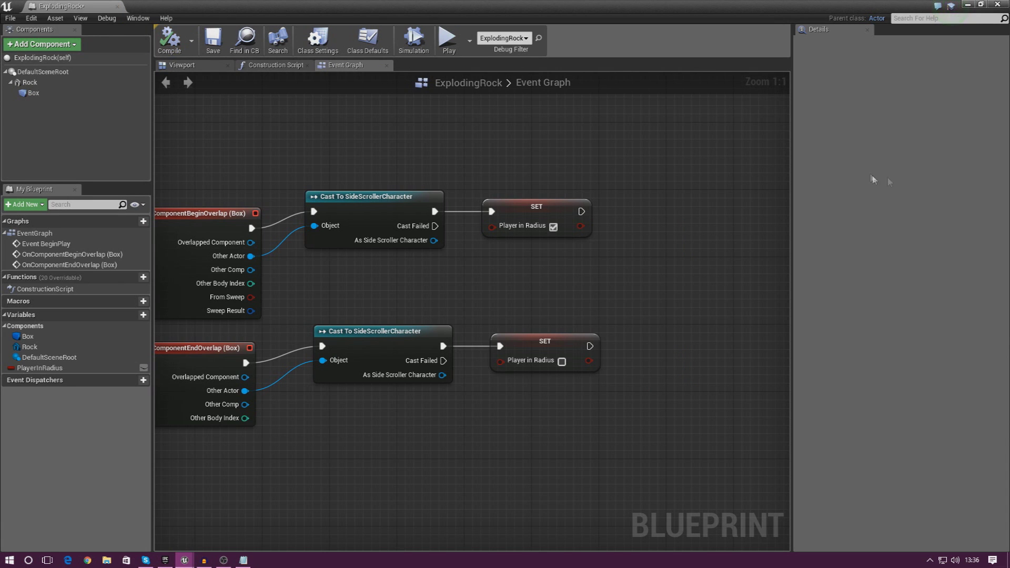
click(998, 5)
drag(1009, 82, 512, 96)
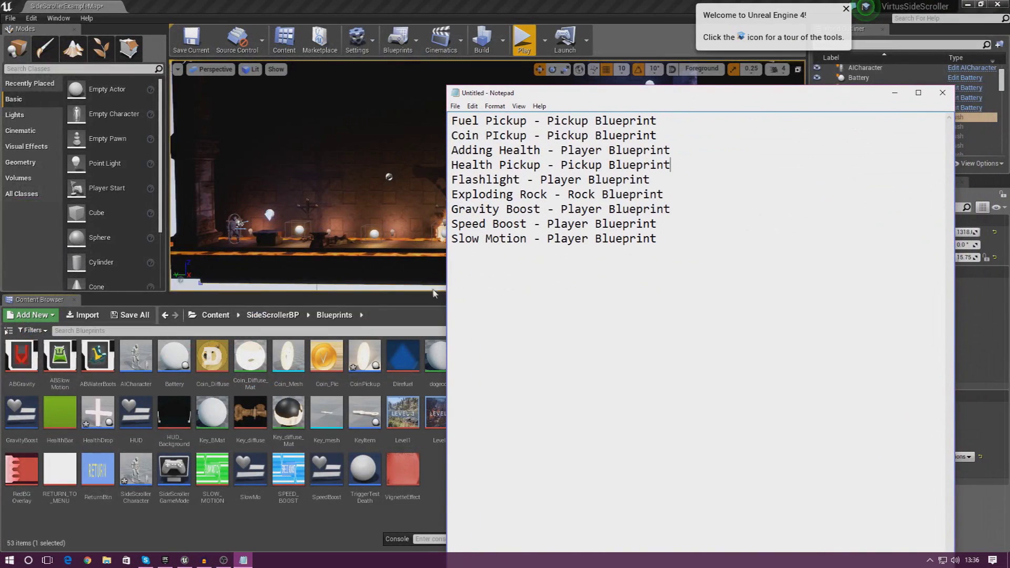